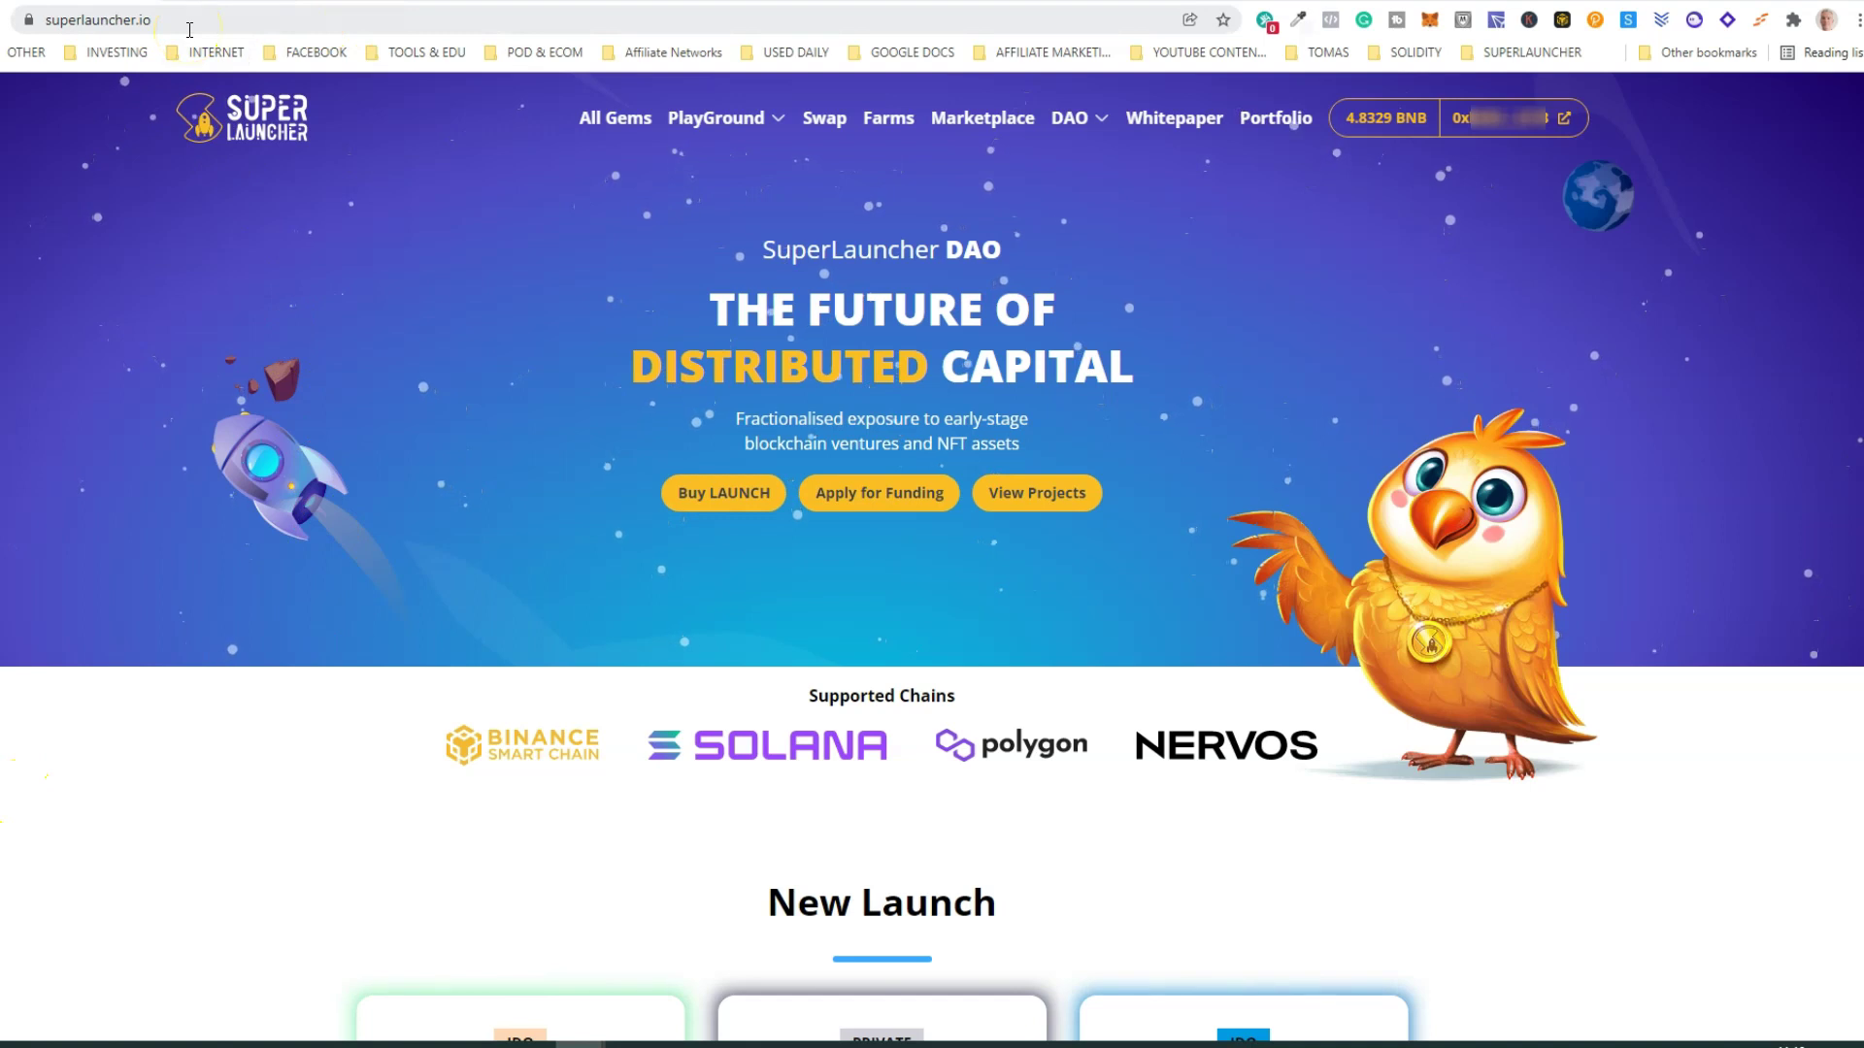
scroll(672, 534, "down", 3)
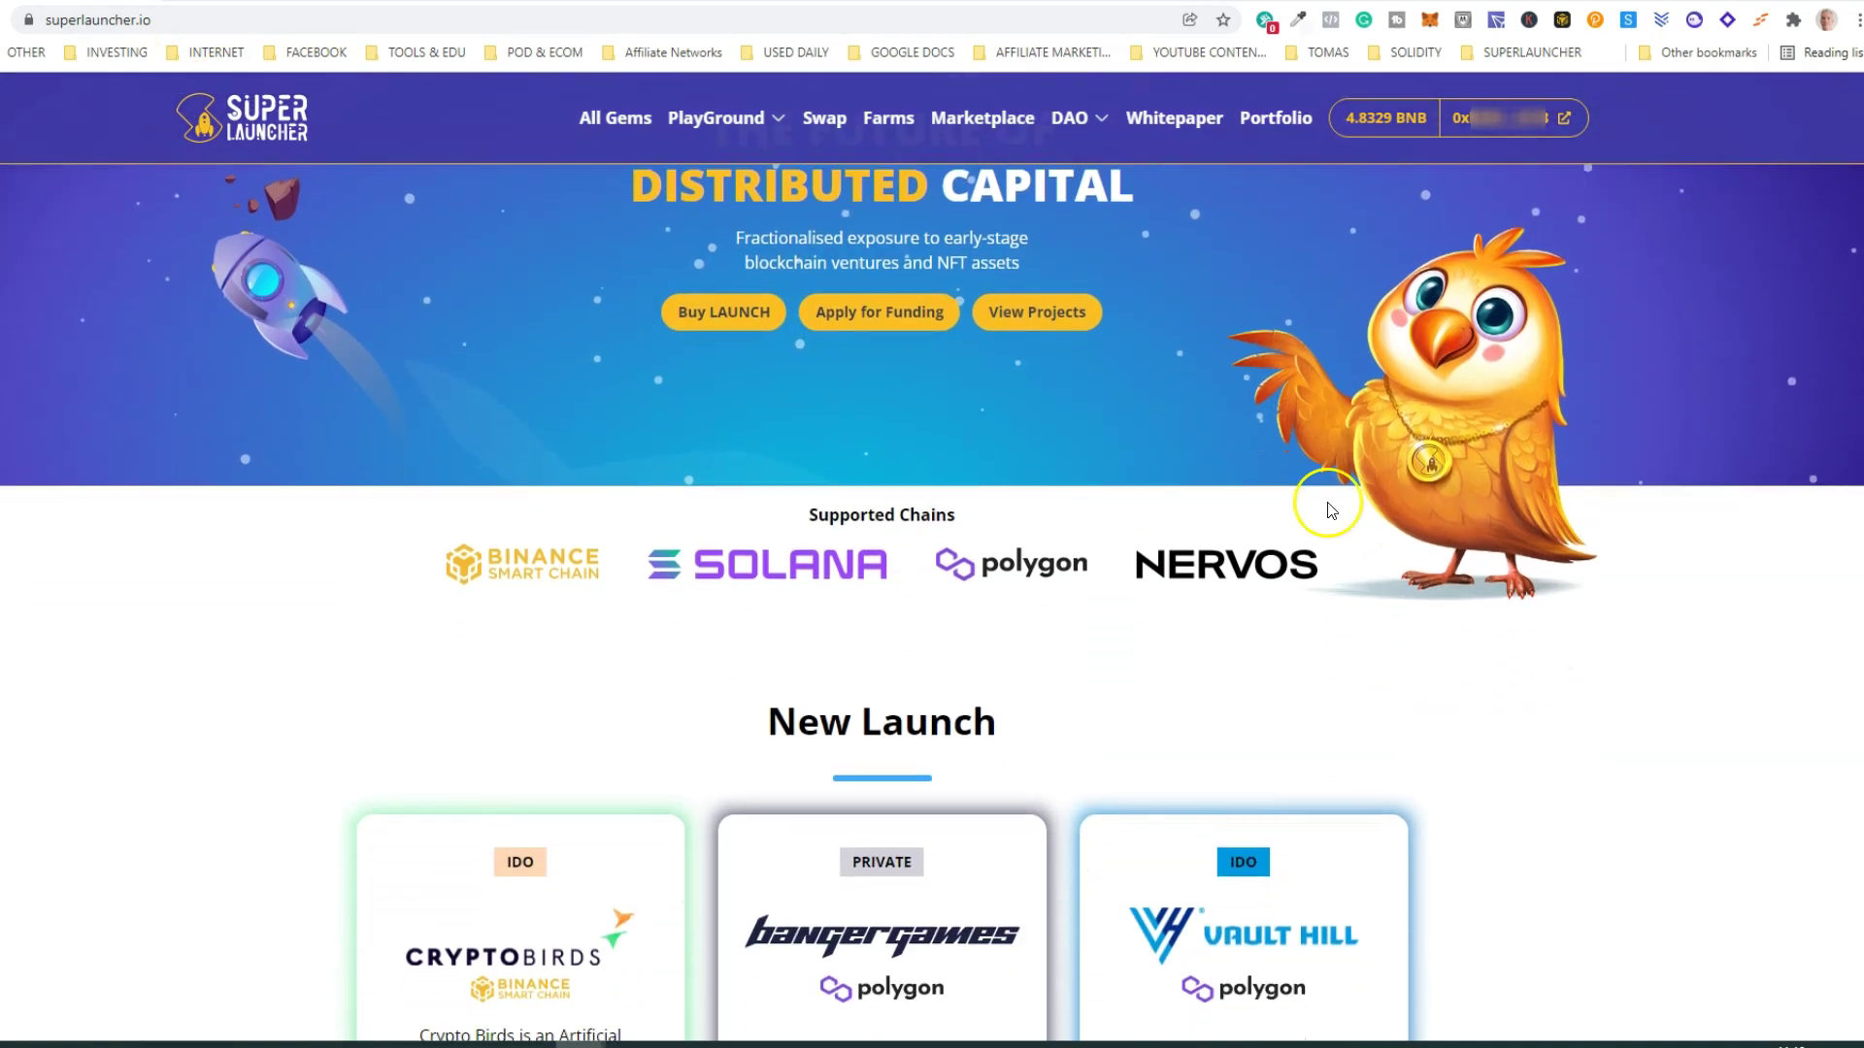
scroll(699, 495, "down", 3)
scroll(583, 458, "down", 5)
scroll(581, 460, "down", 4)
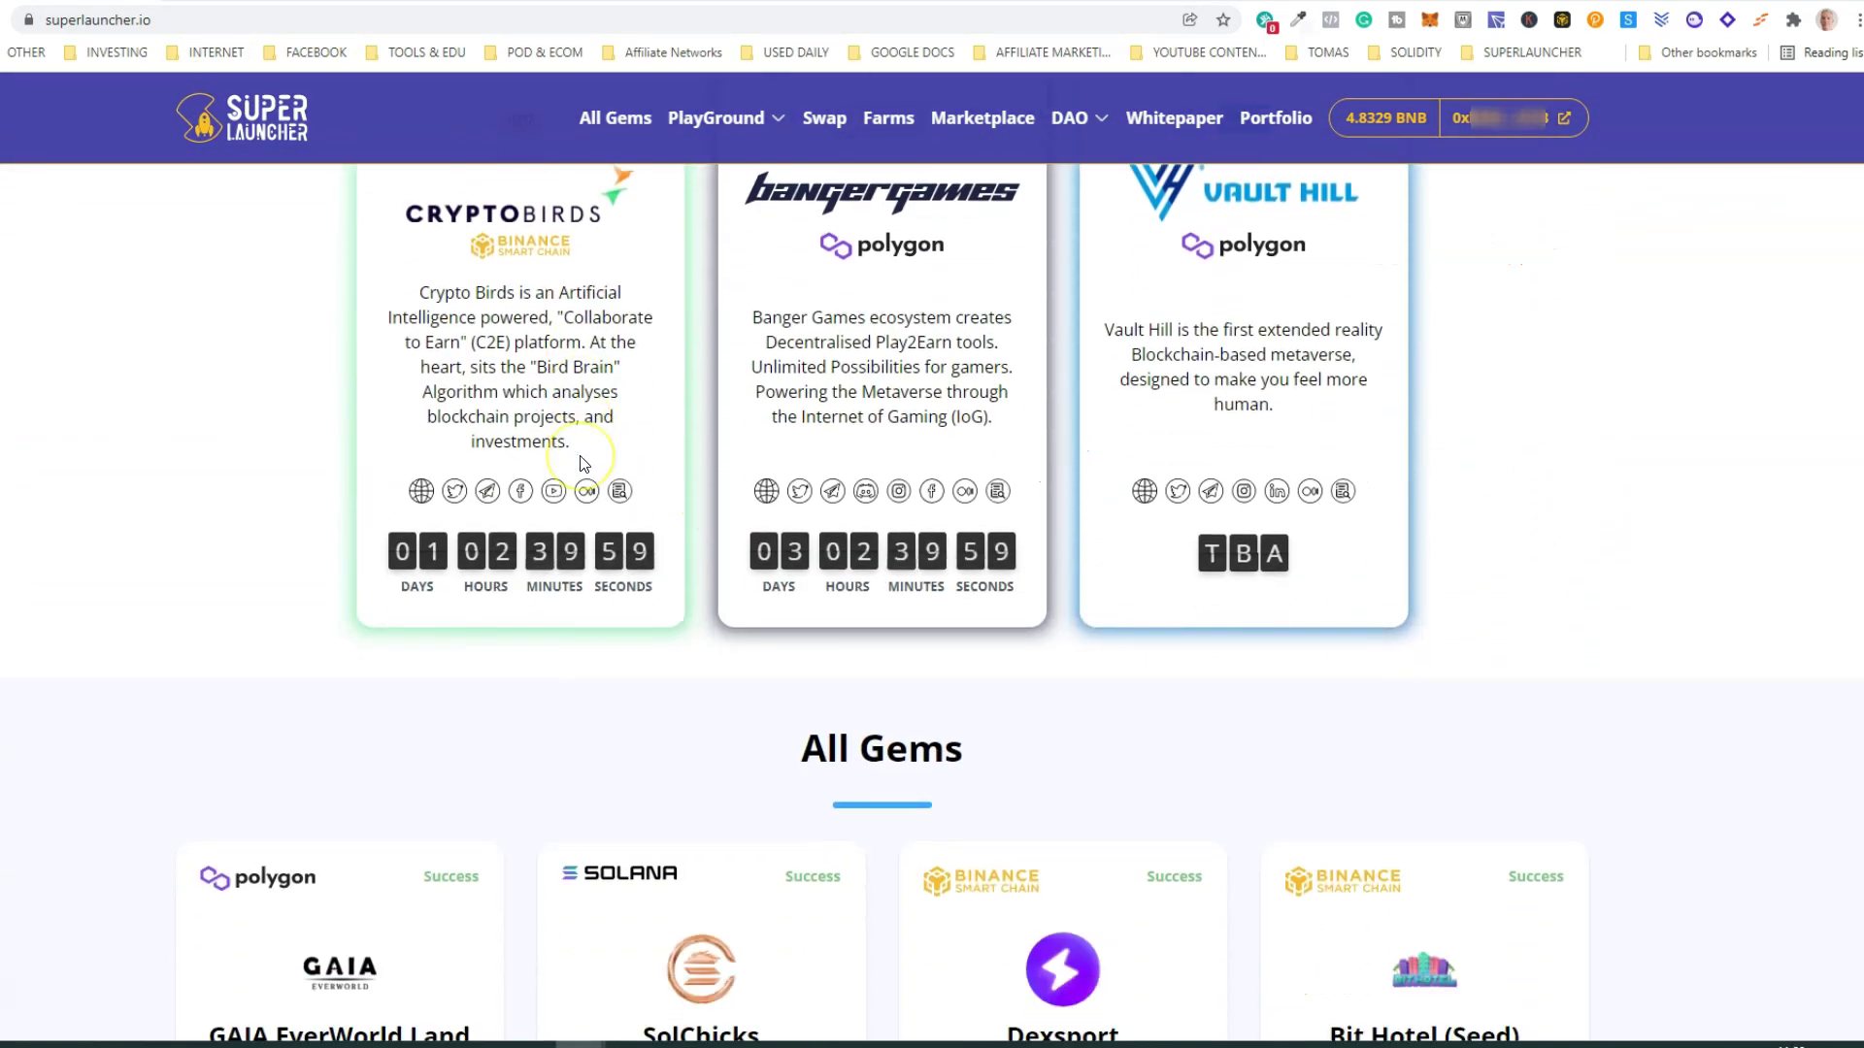
scroll(581, 460, "down", 3)
scroll(581, 461, "down", 3)
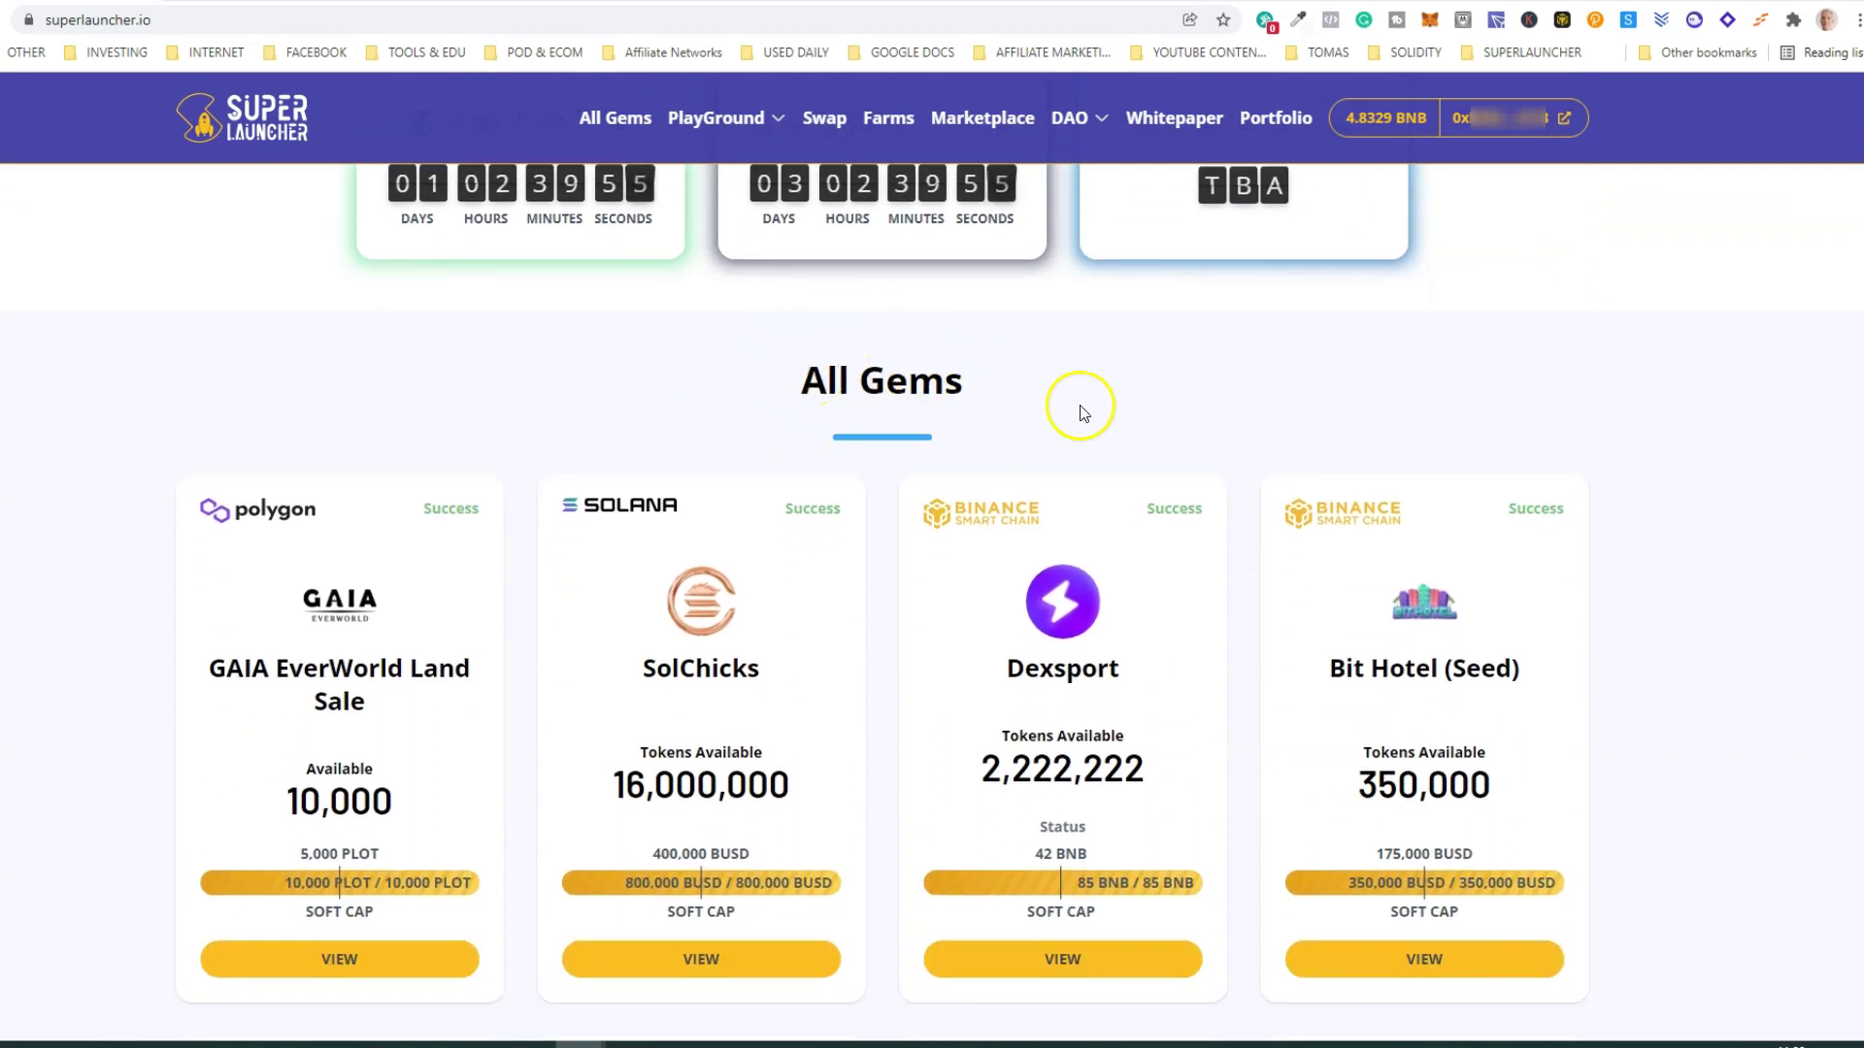
scroll(1083, 413, "down", 1)
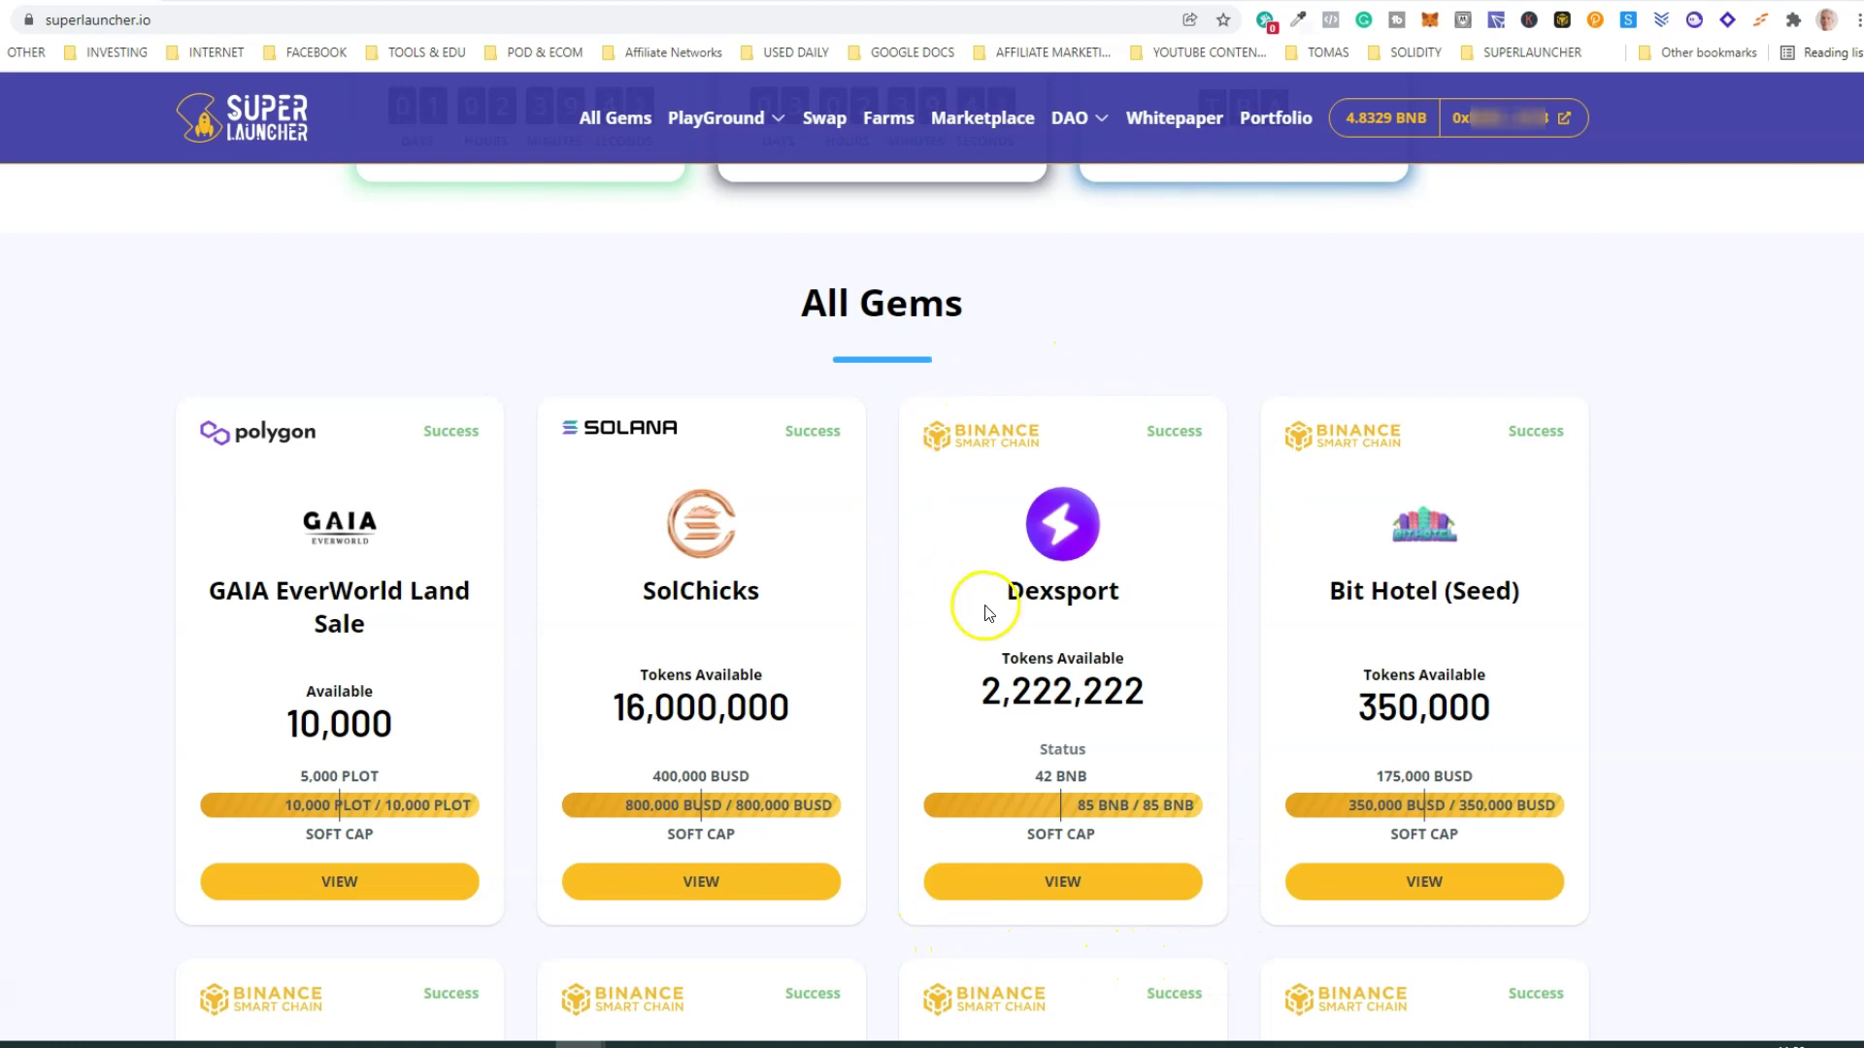
scroll(1051, 379, "down", 1)
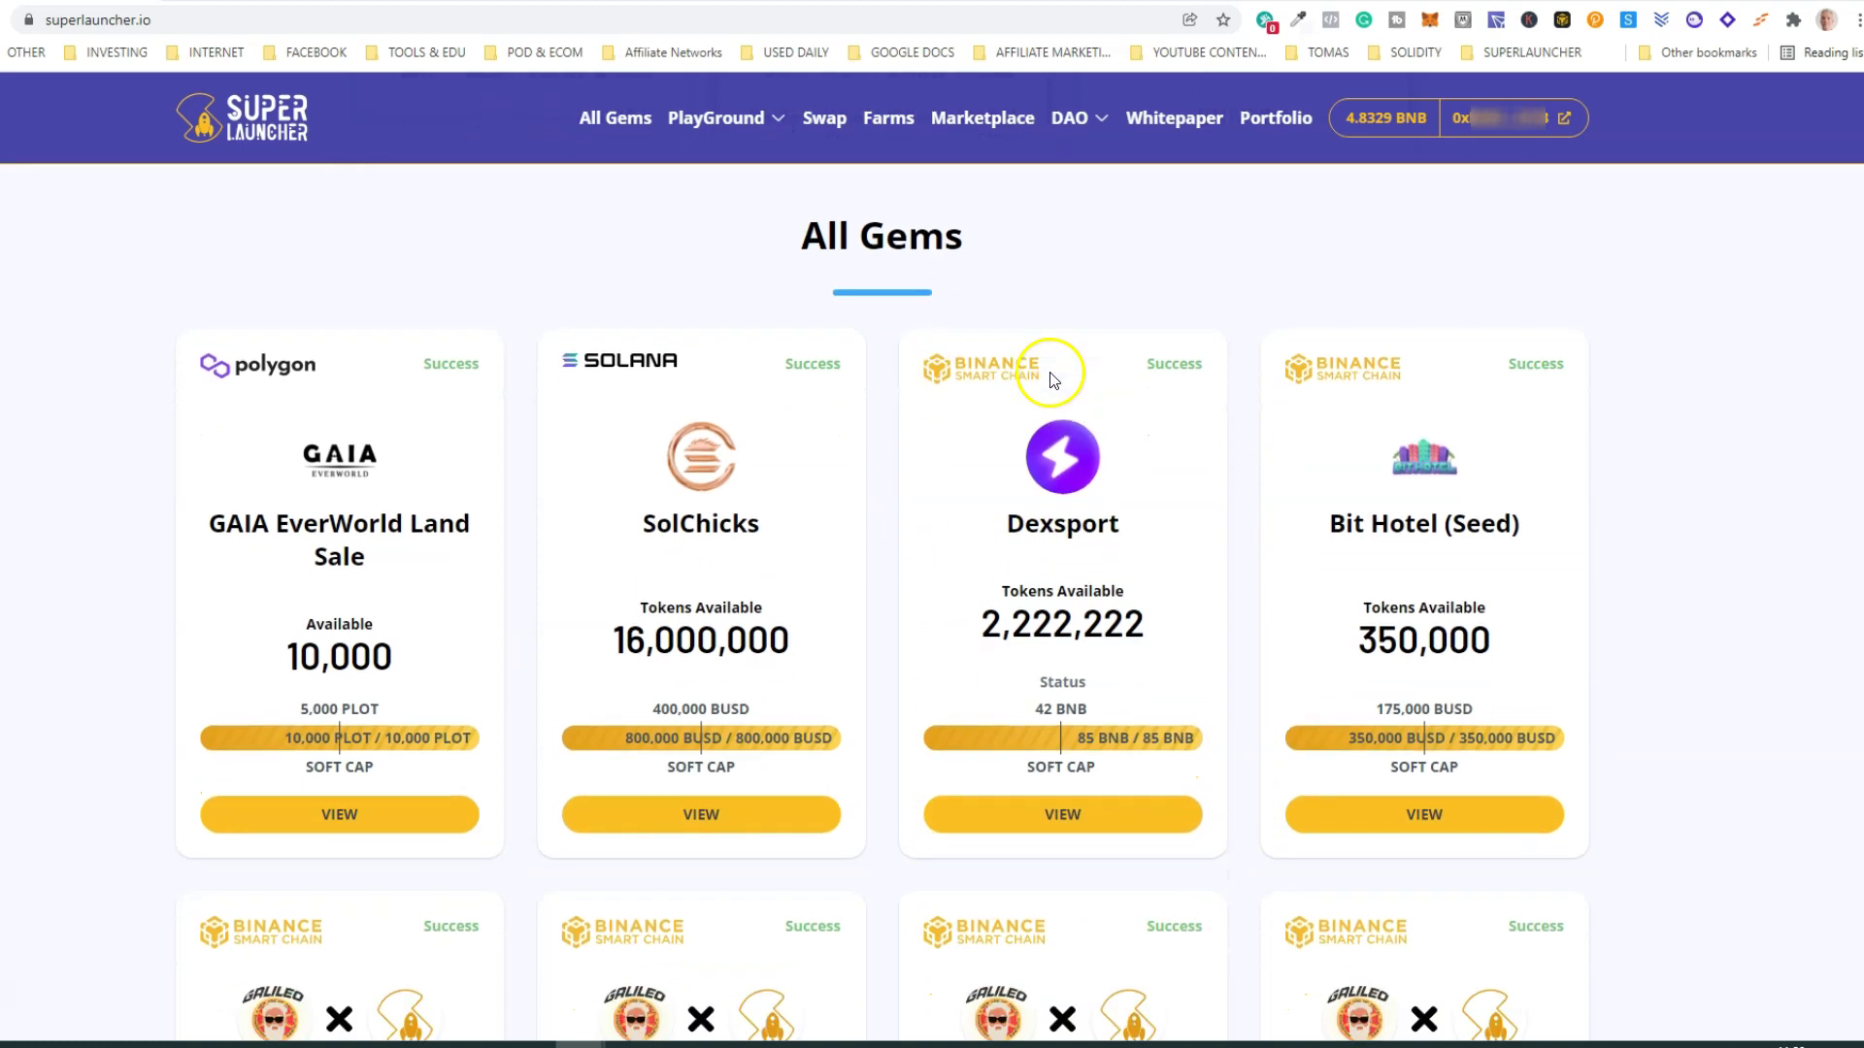
scroll(1051, 378, "down", 2)
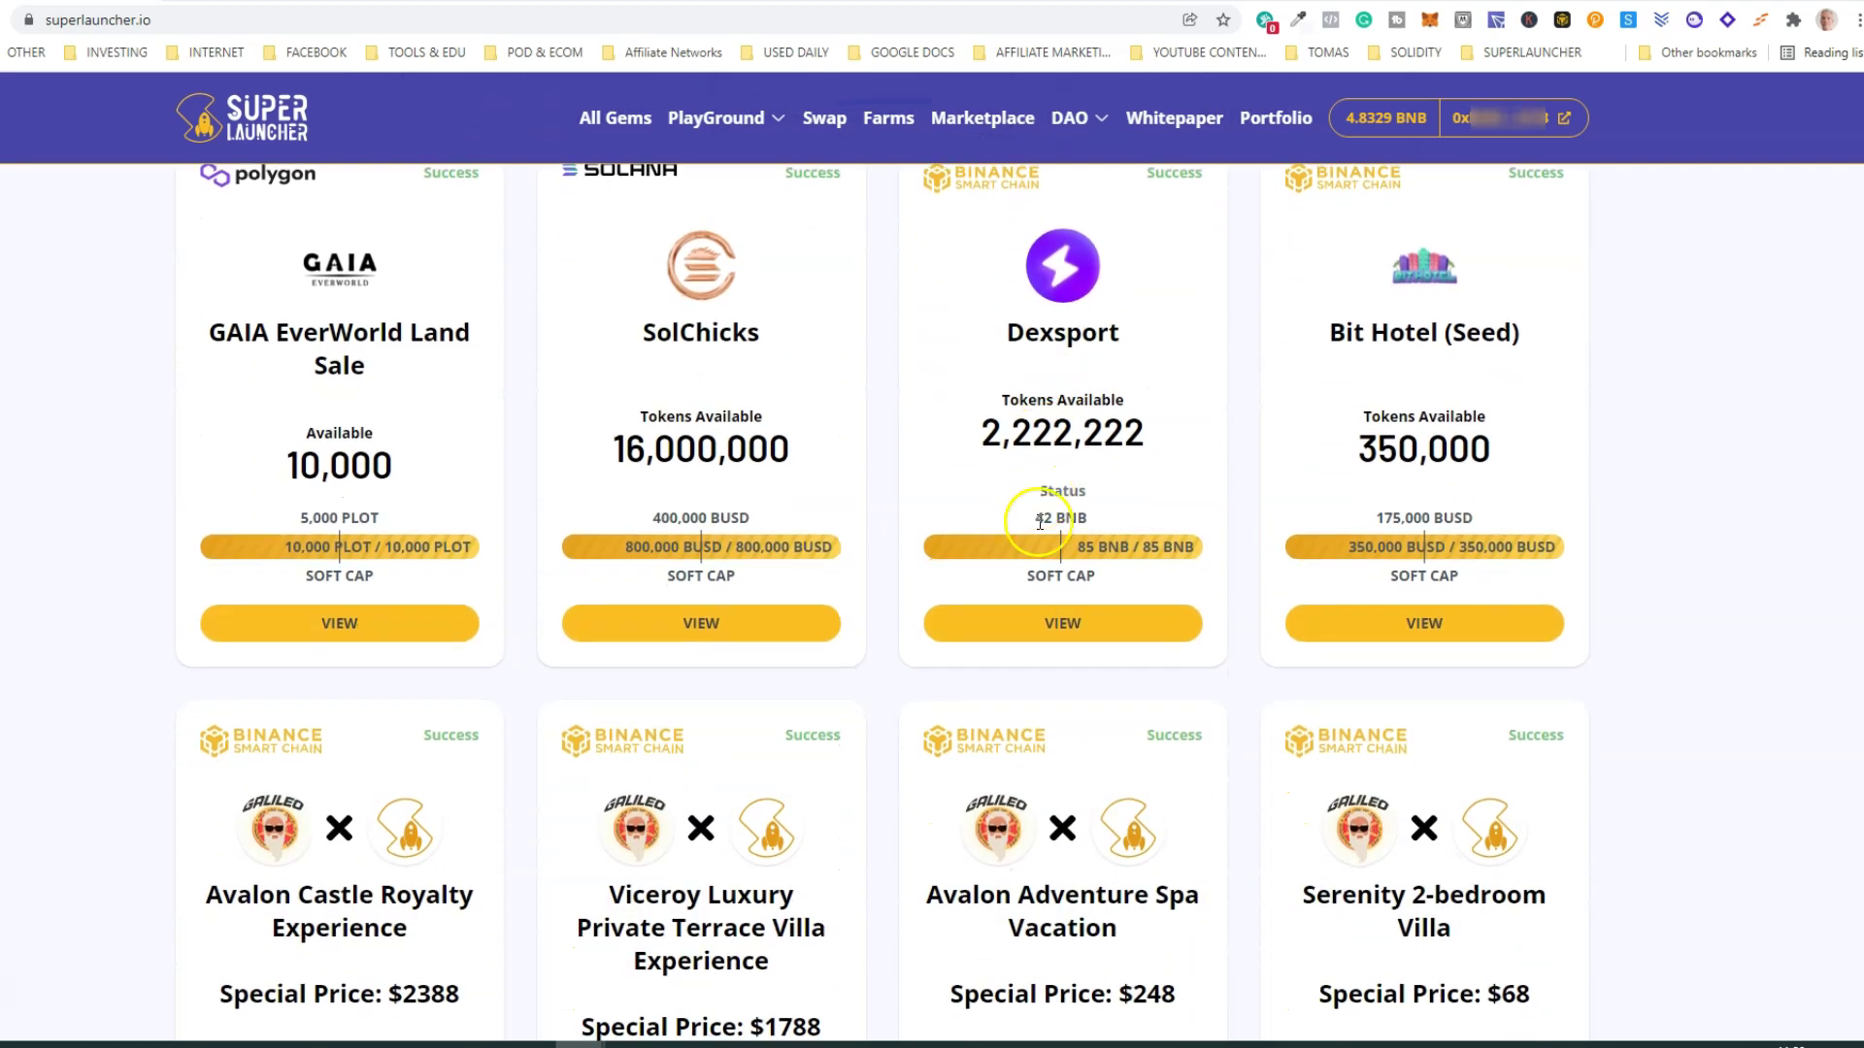
Open the Dexsport IDO page and show its Project Info with the vesting schedule
left_click(1078, 629)
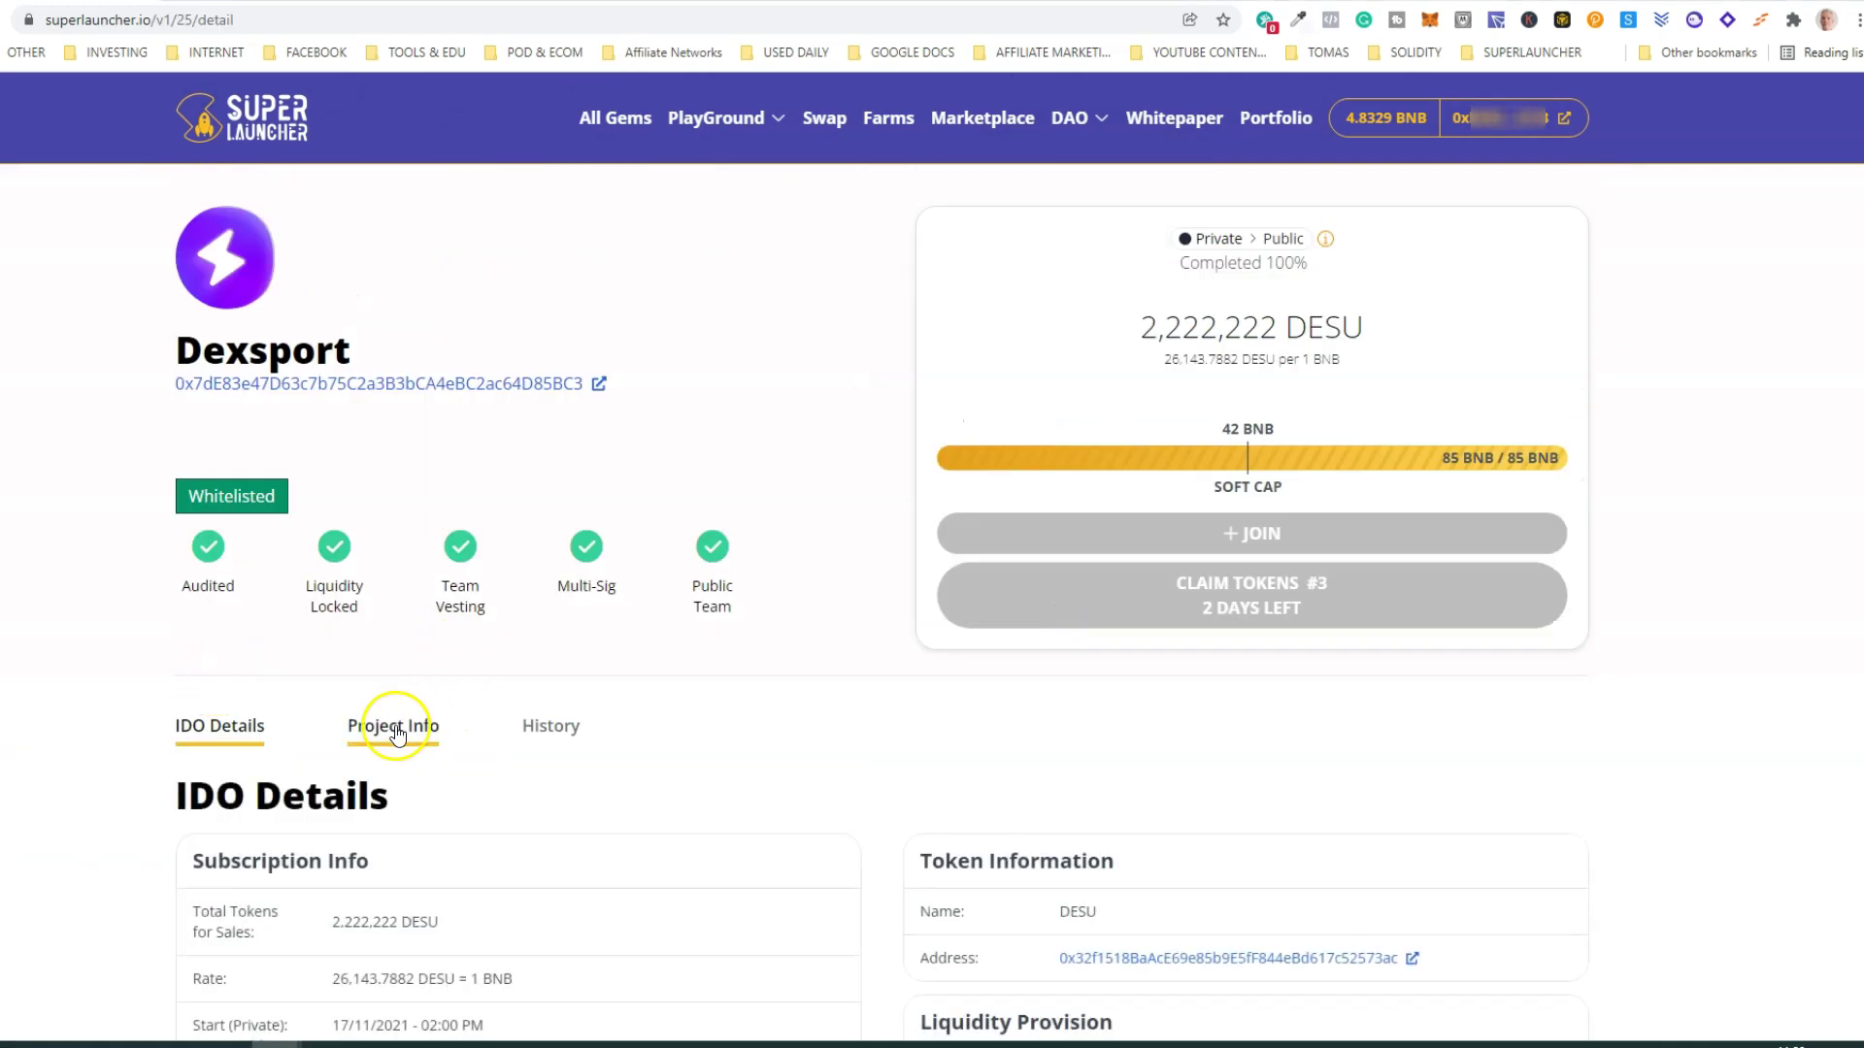
left_click(393, 725)
scroll(393, 726, "down", 2)
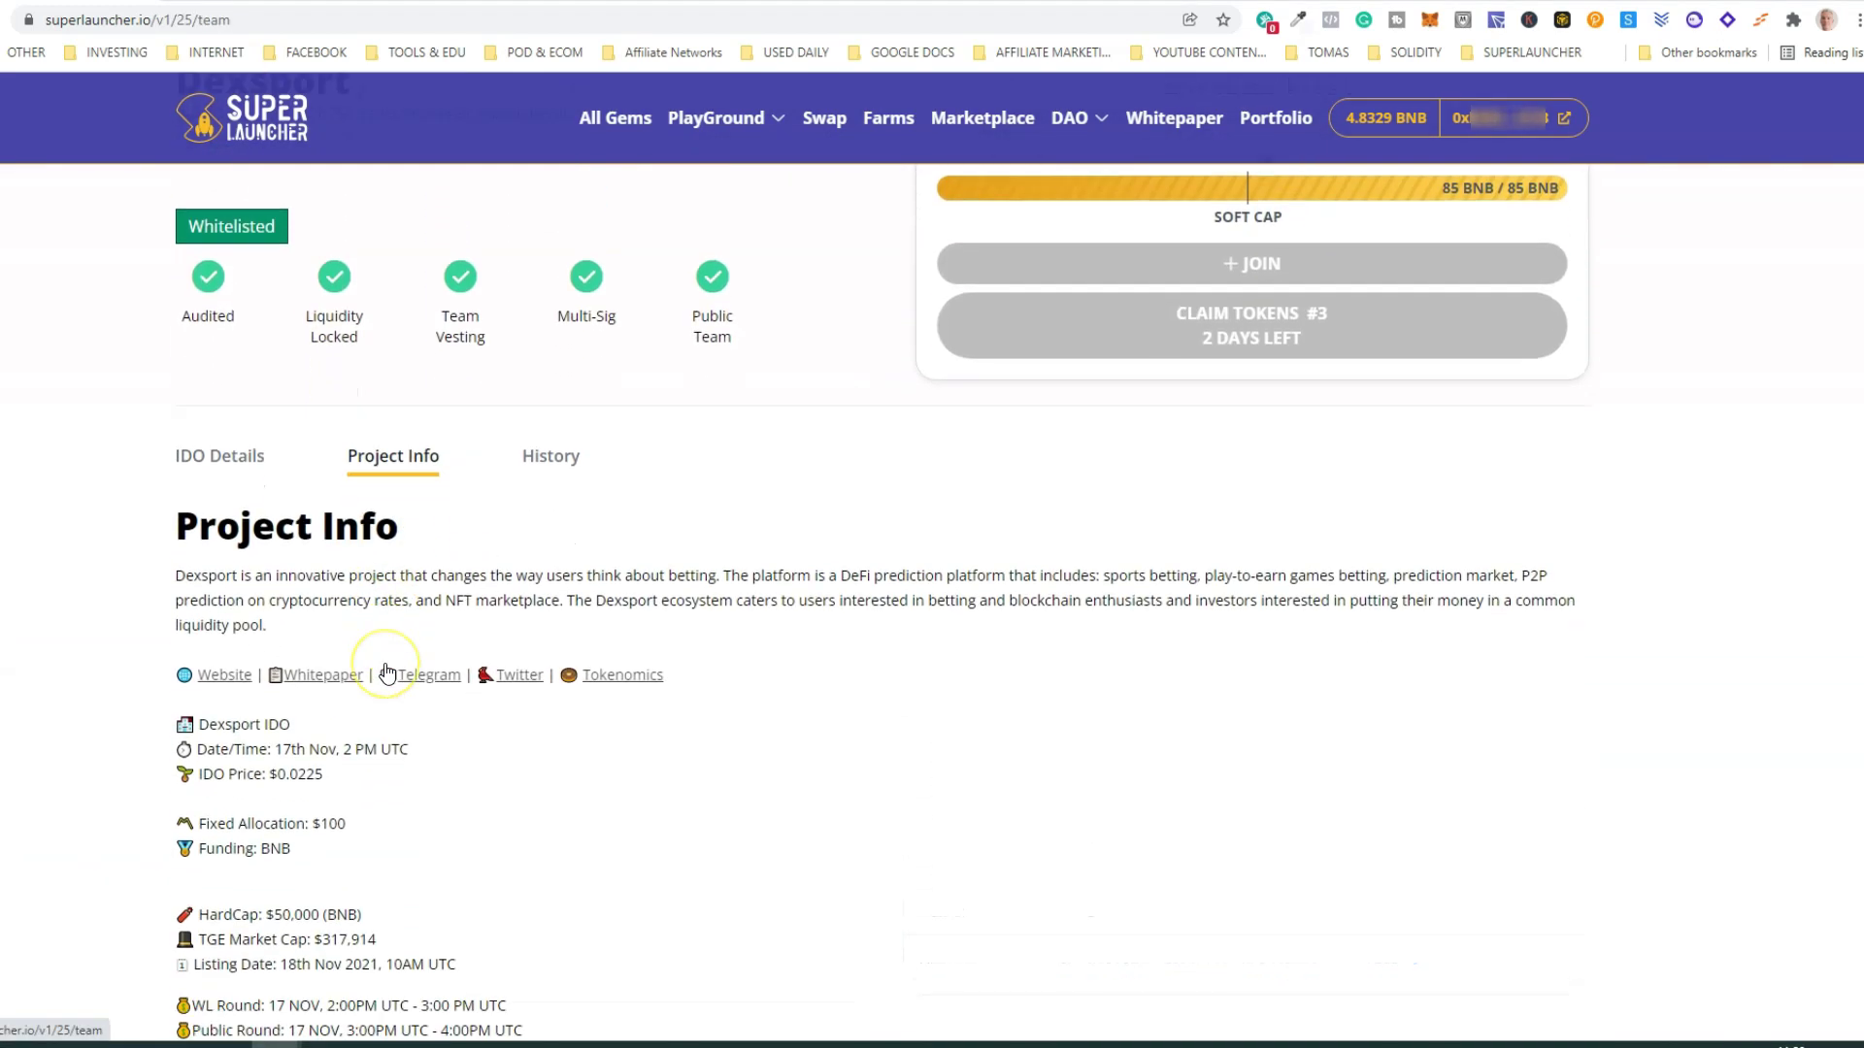
scroll(389, 671, "down", 2)
scroll(379, 655, "down", 2)
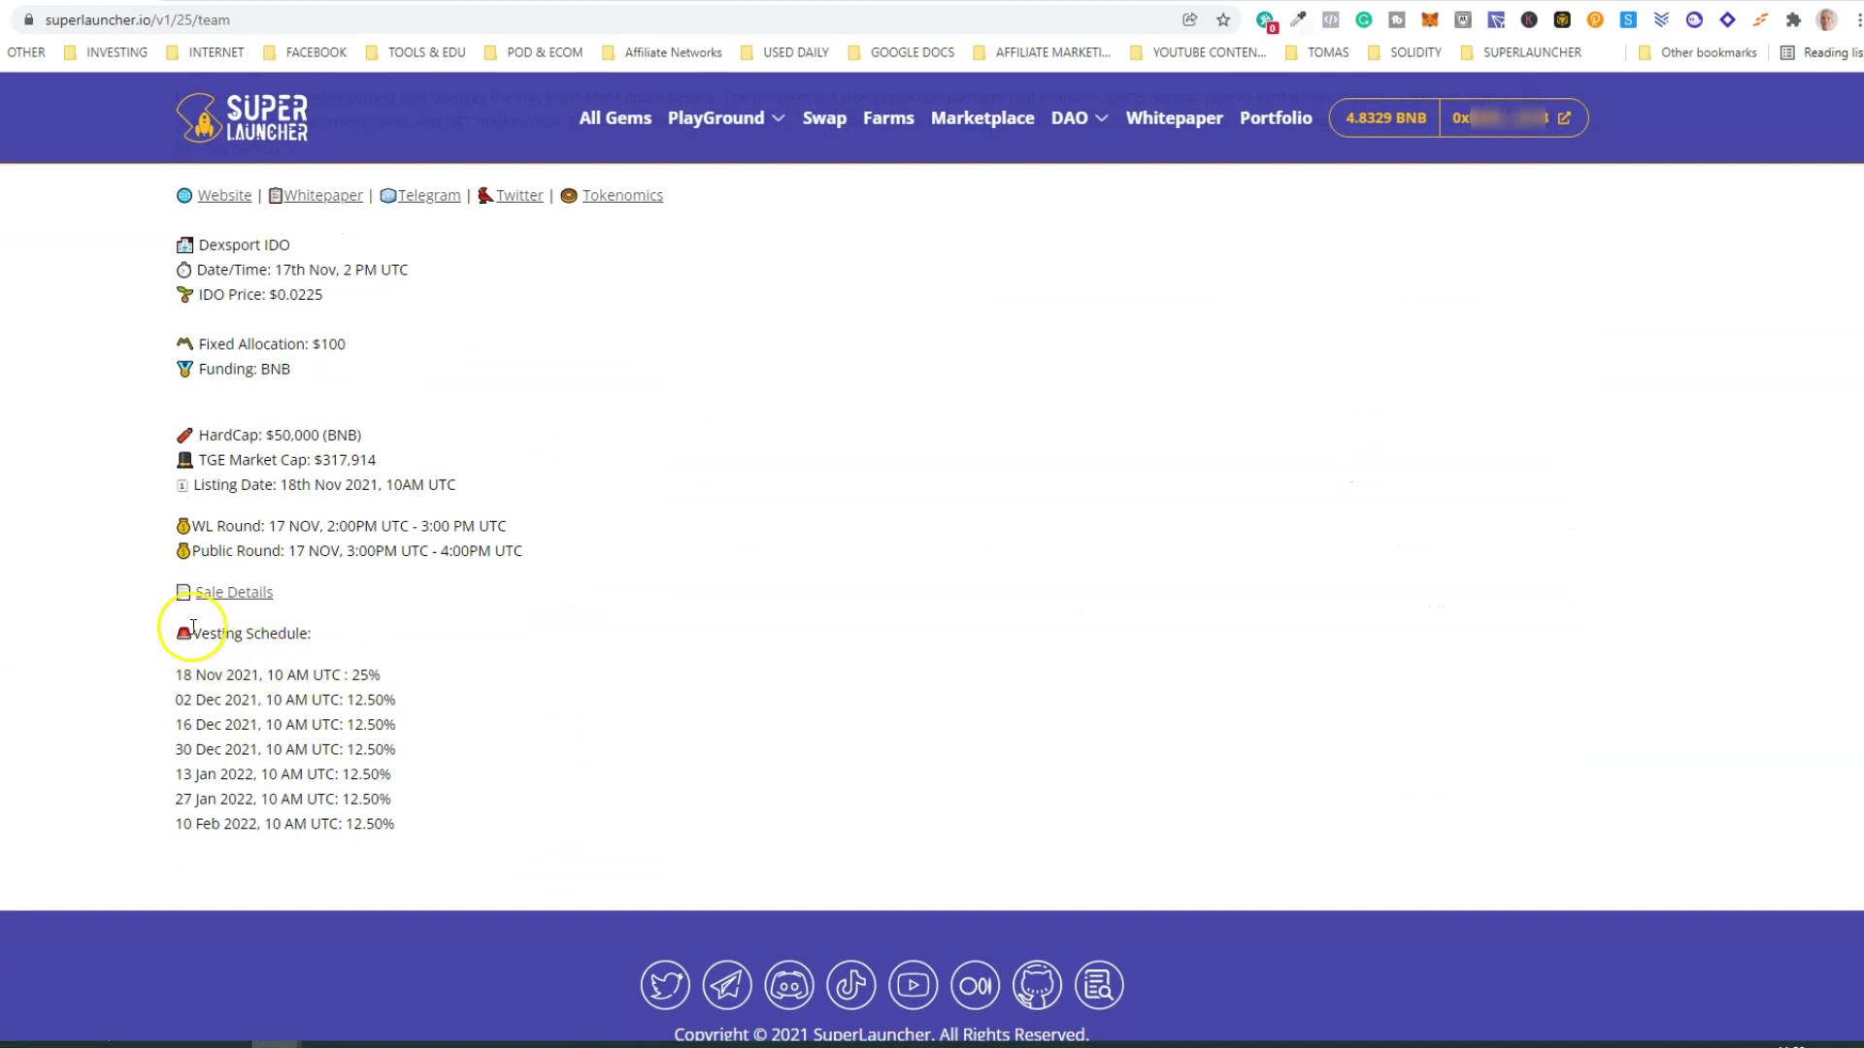
scroll(301, 668, "up", 5)
scroll(1108, 613, "up", 3)
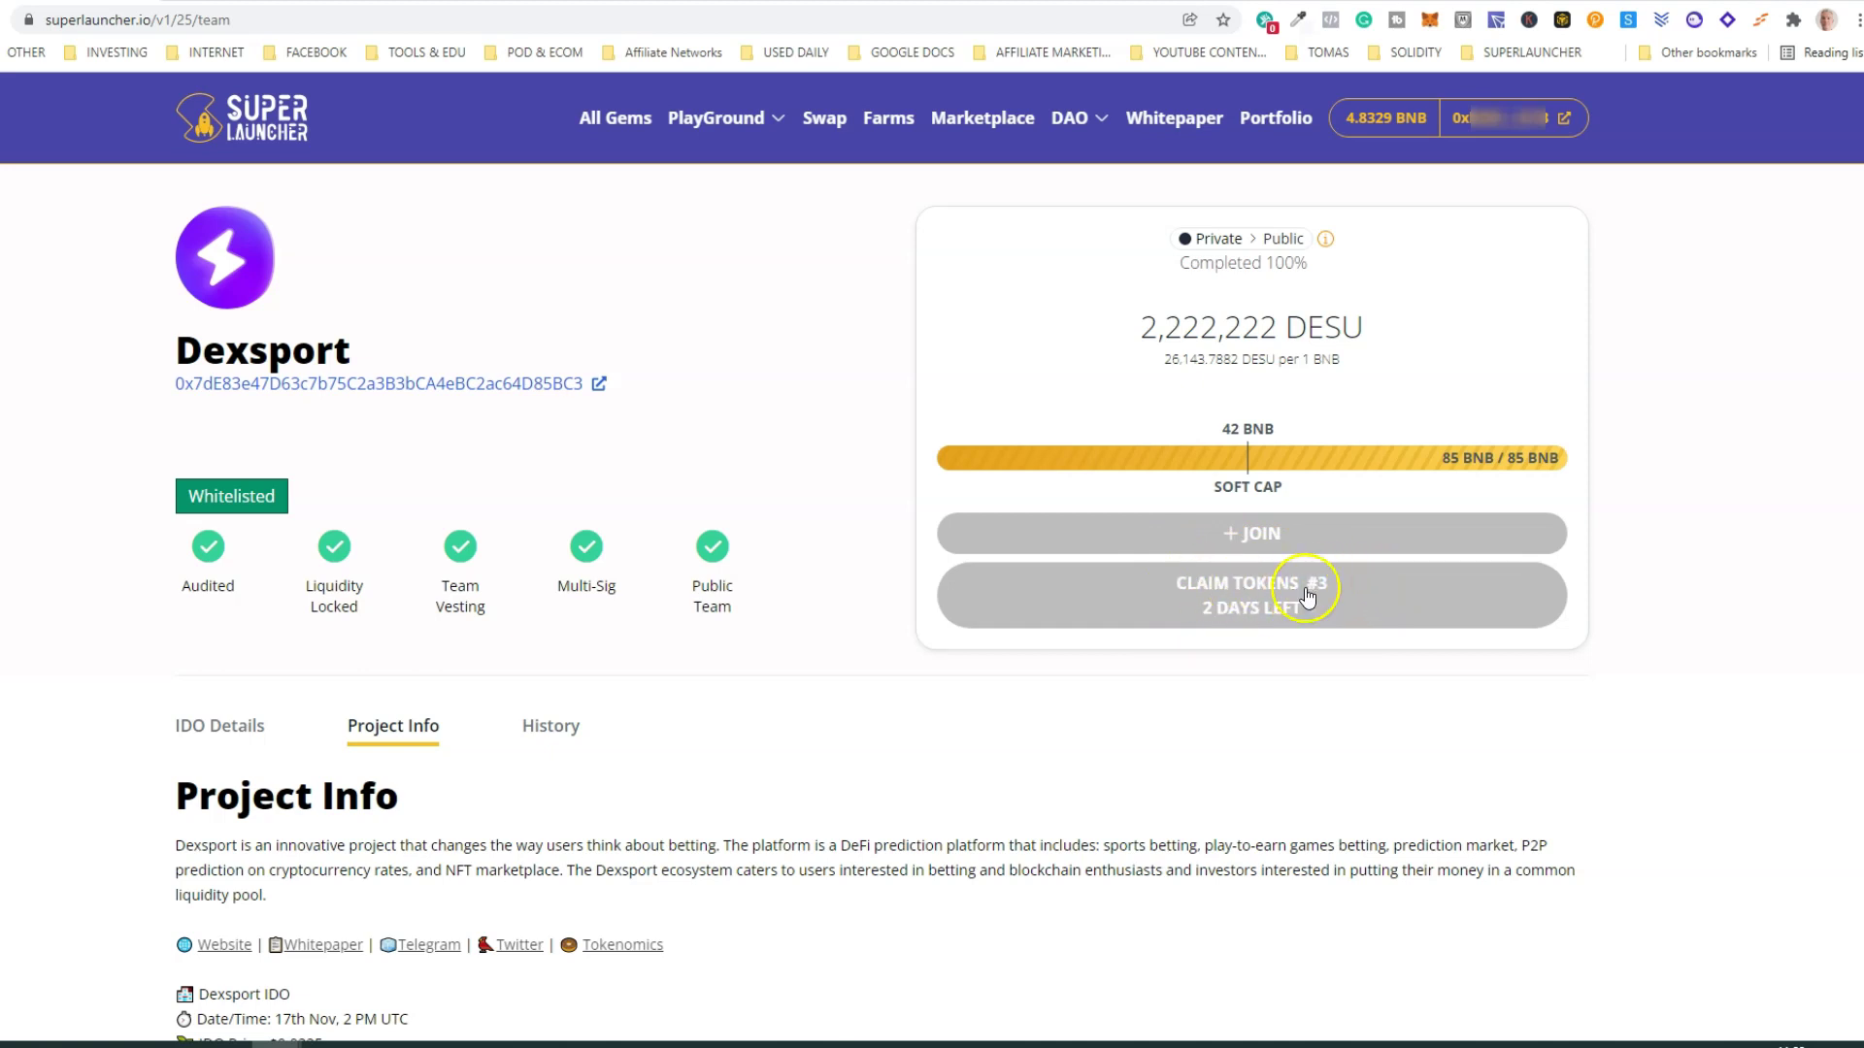
scroll(860, 728, "down", 3)
scroll(613, 684, "down", 5)
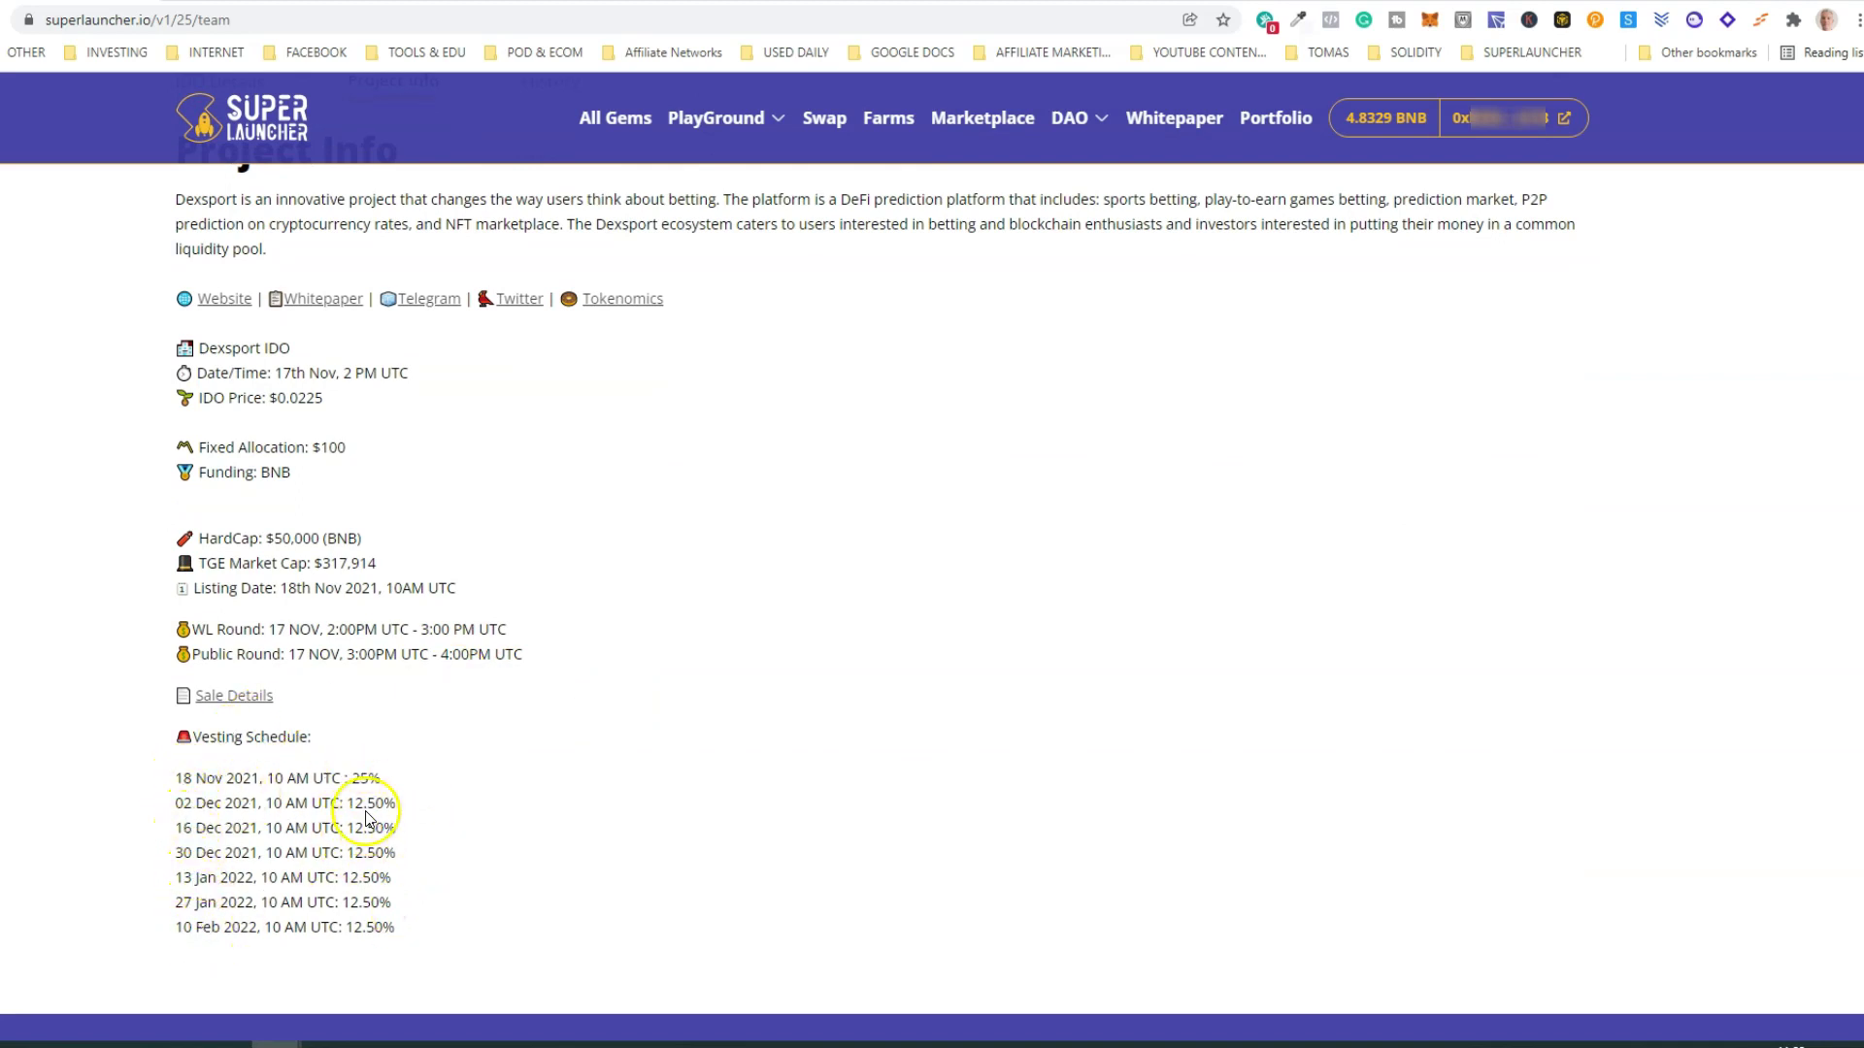
scroll(160, 815, "up", 8)
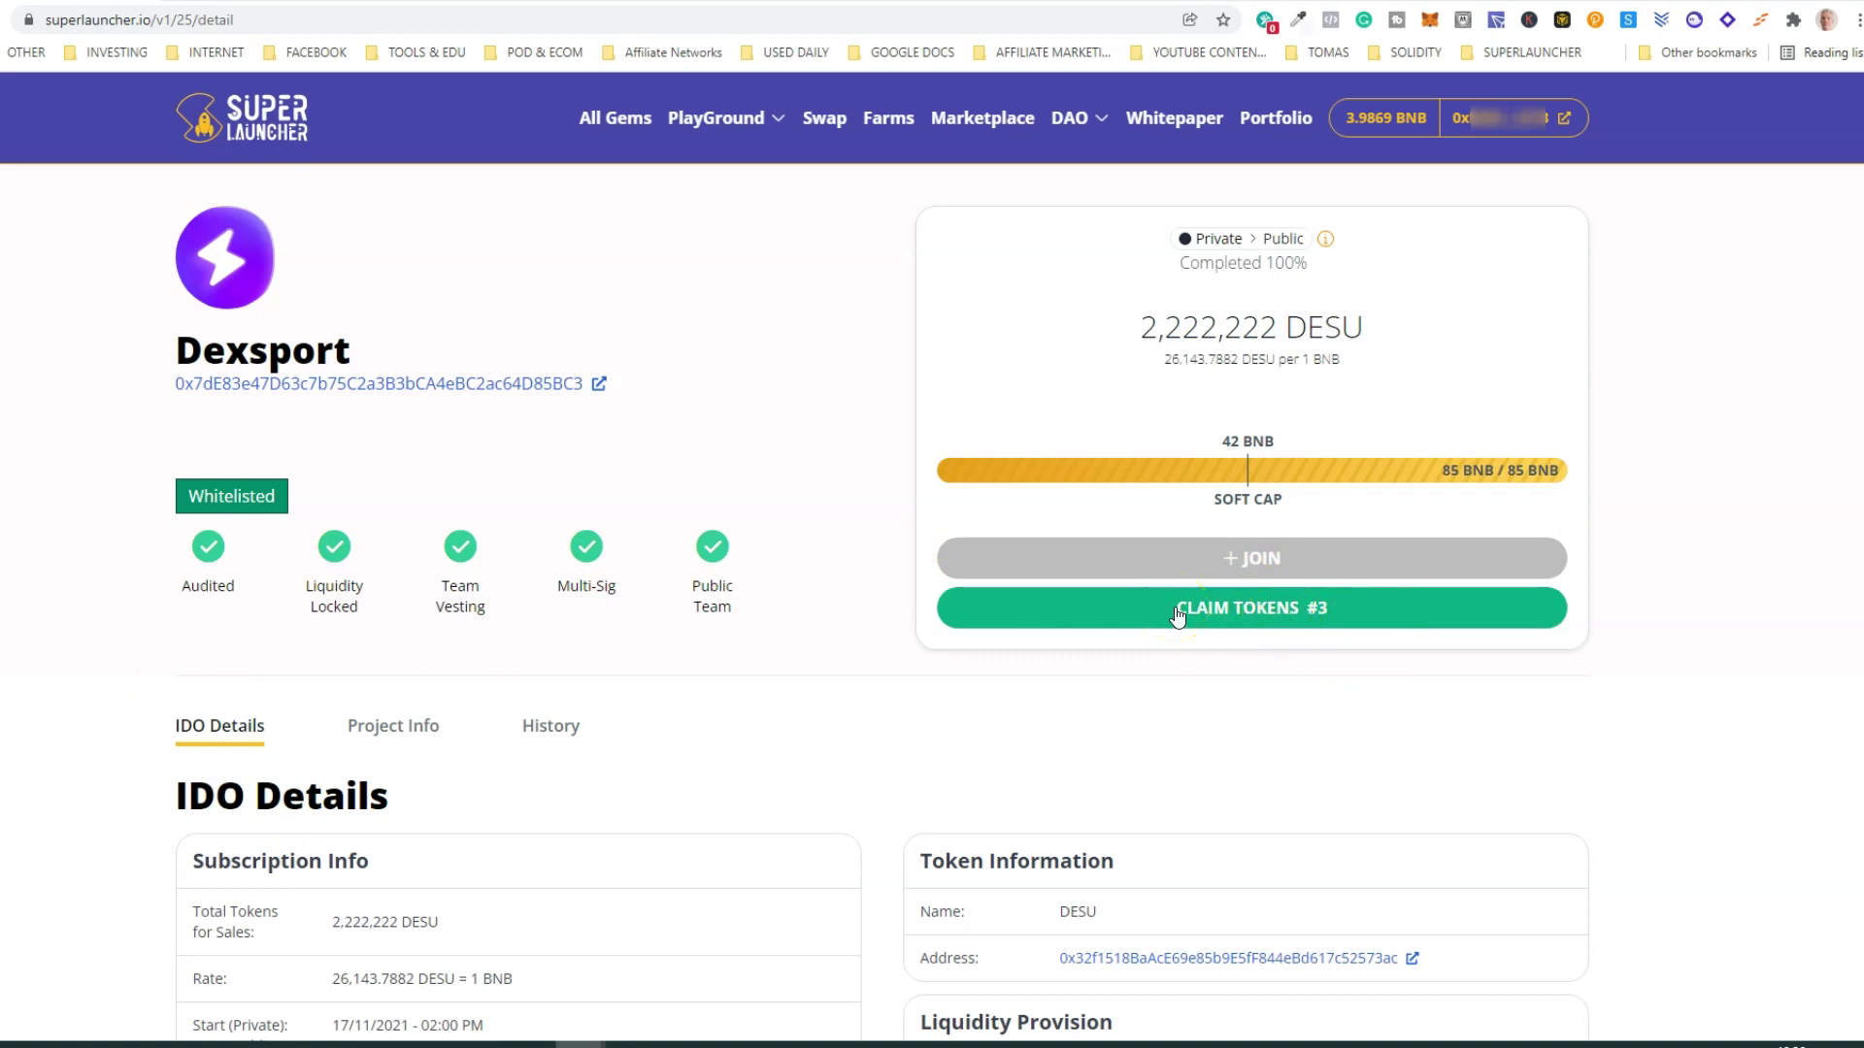
Claim the 555.5555 DESU from Dexsport unlock #3, approving the transaction in MetaMask
left_click(1243, 618)
left_click(890, 695)
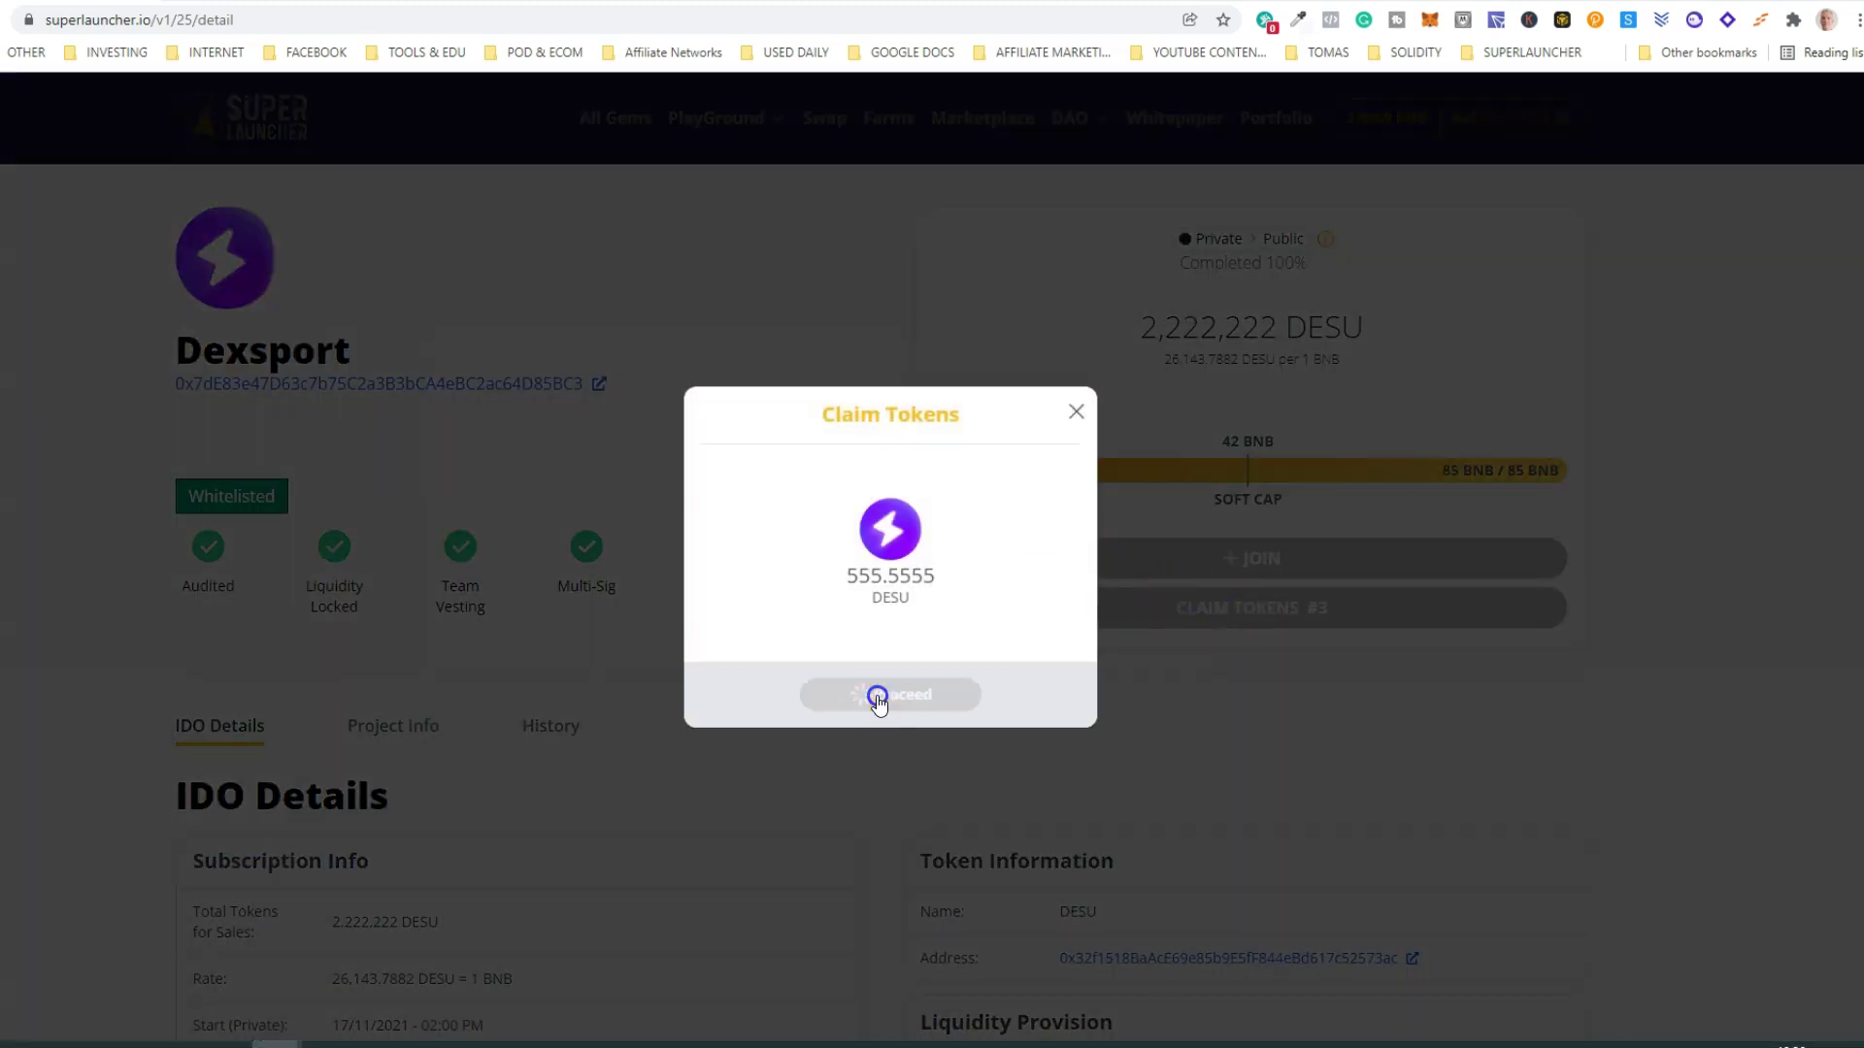
scroll(1783, 524, "down", 1)
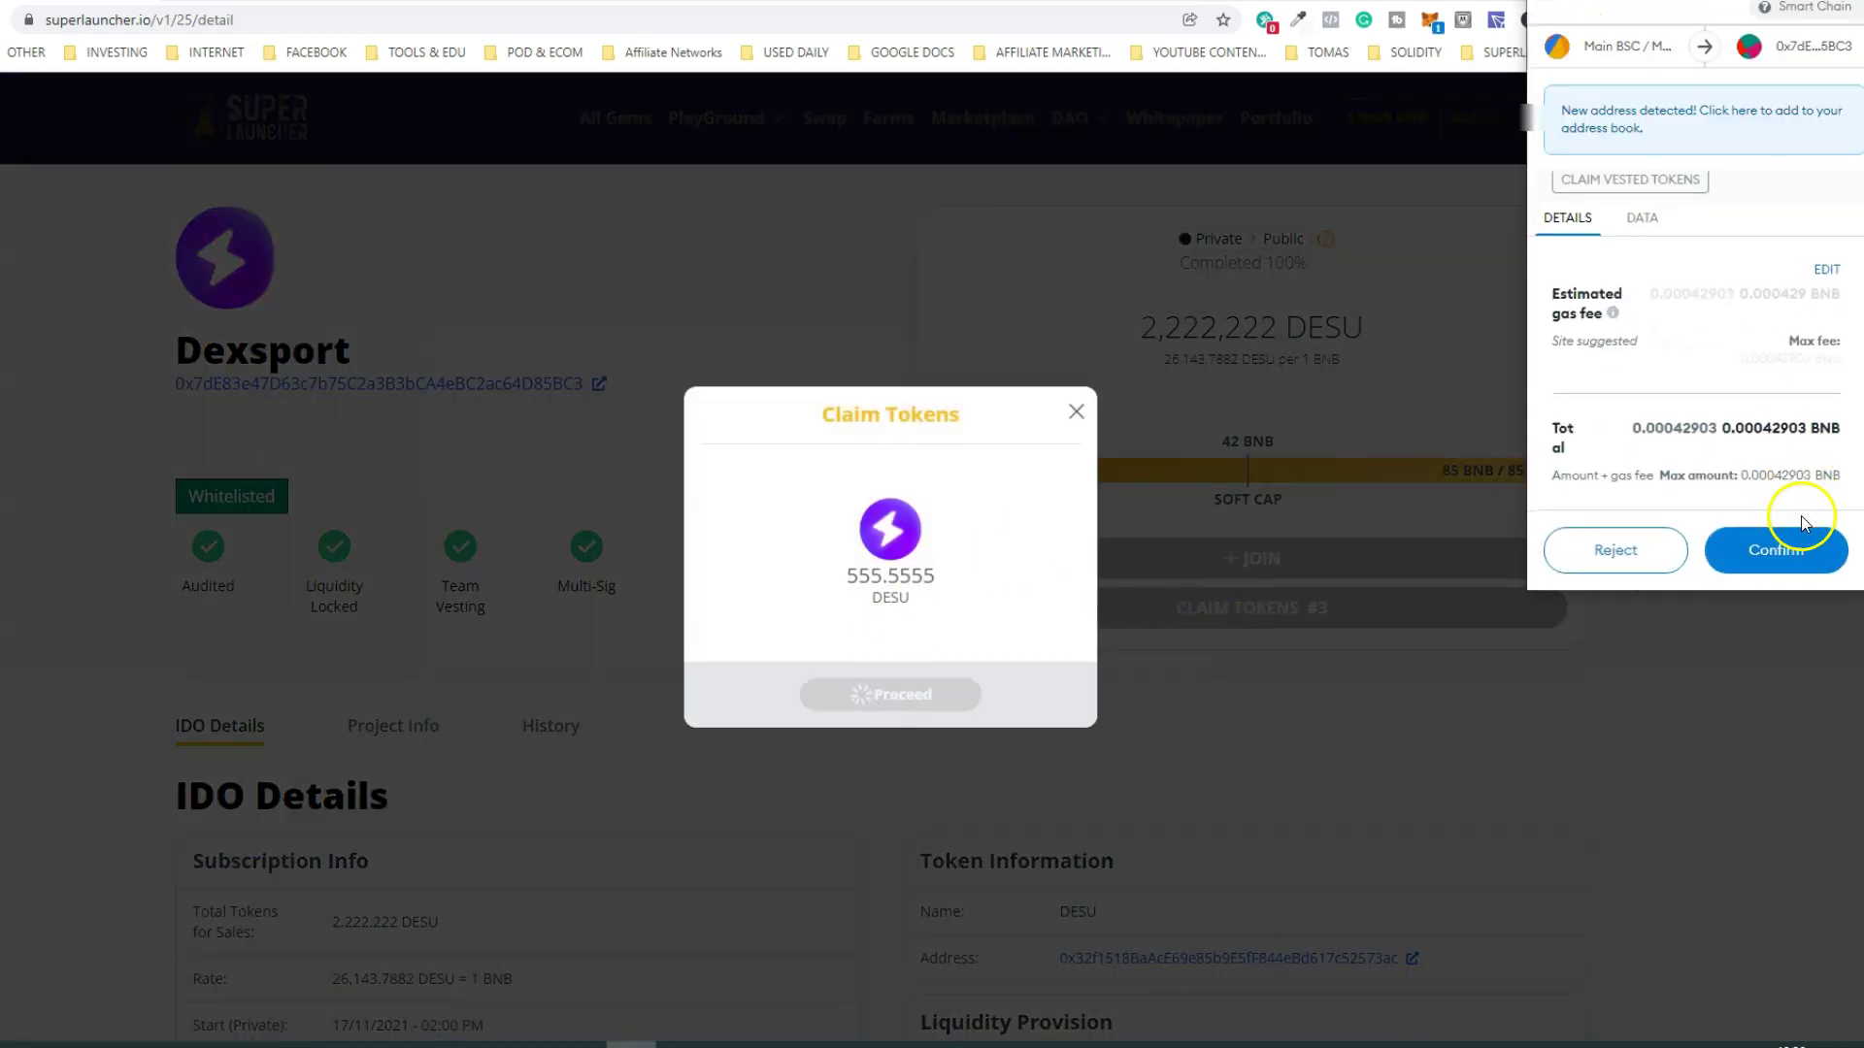
left_click(1786, 546)
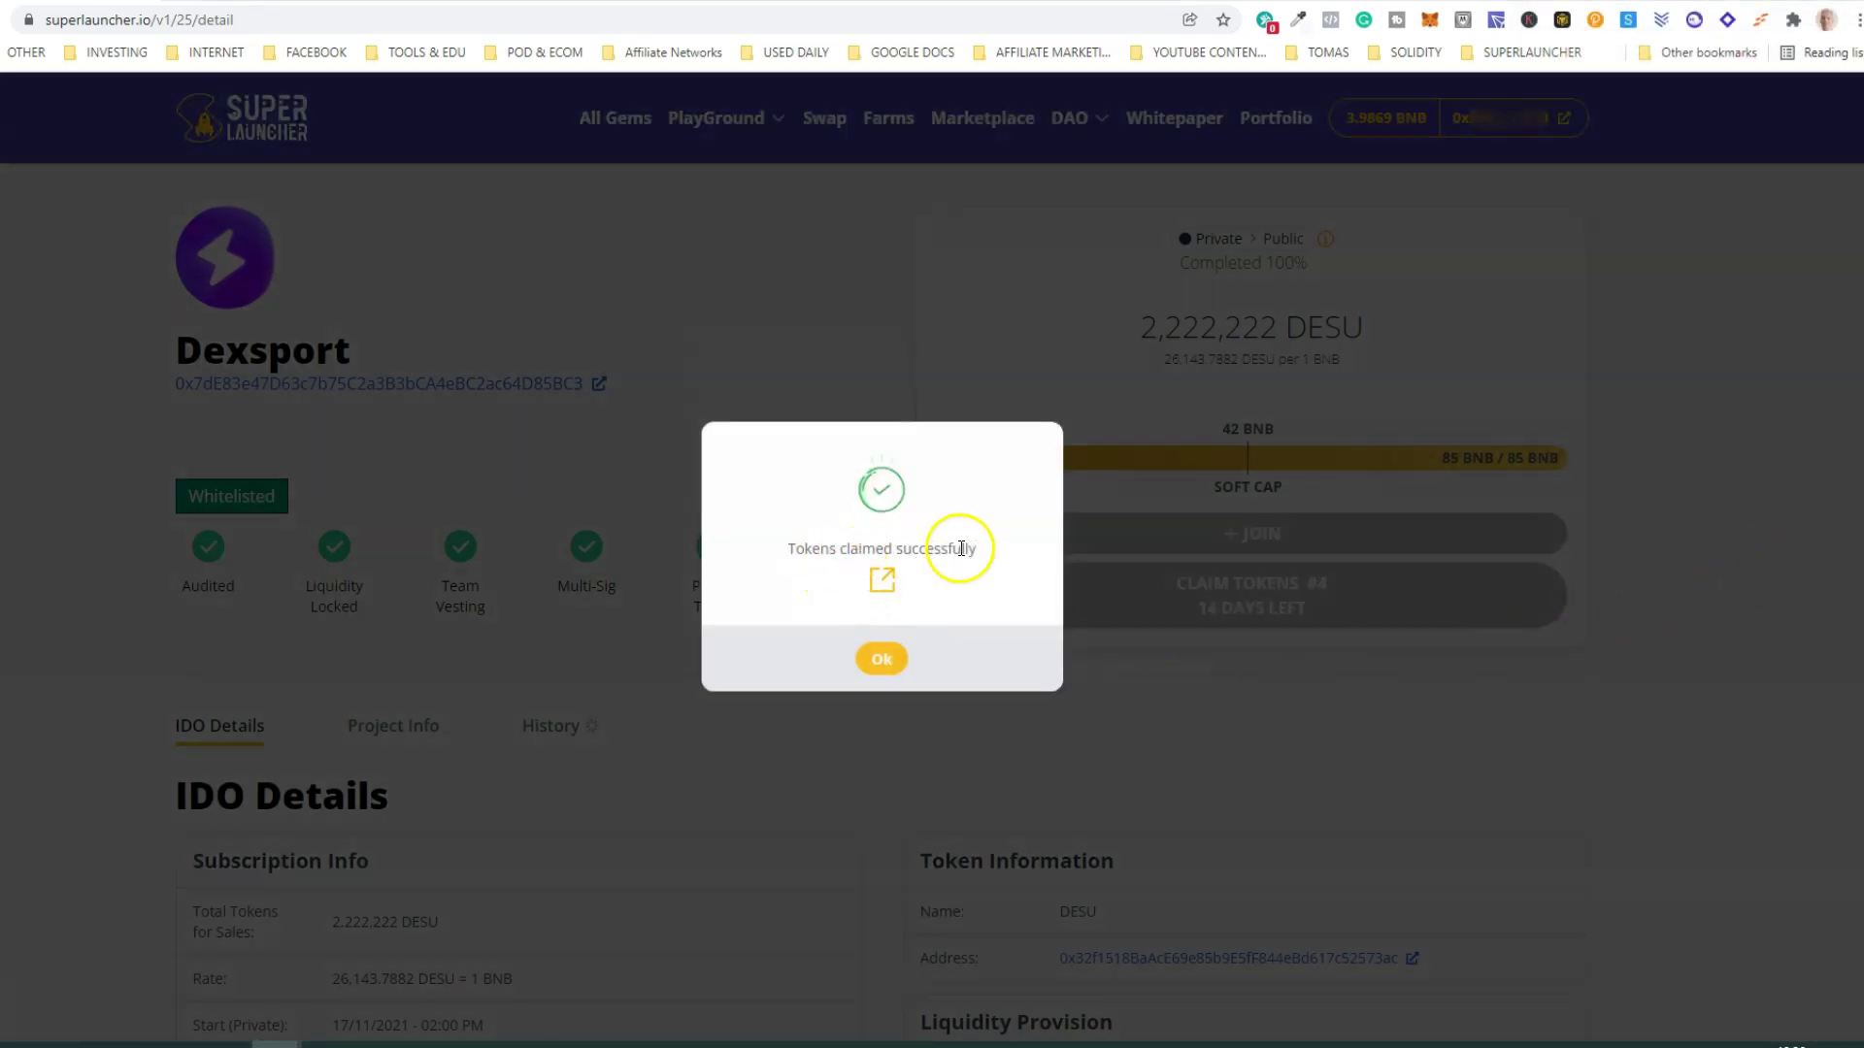
left_click(884, 660)
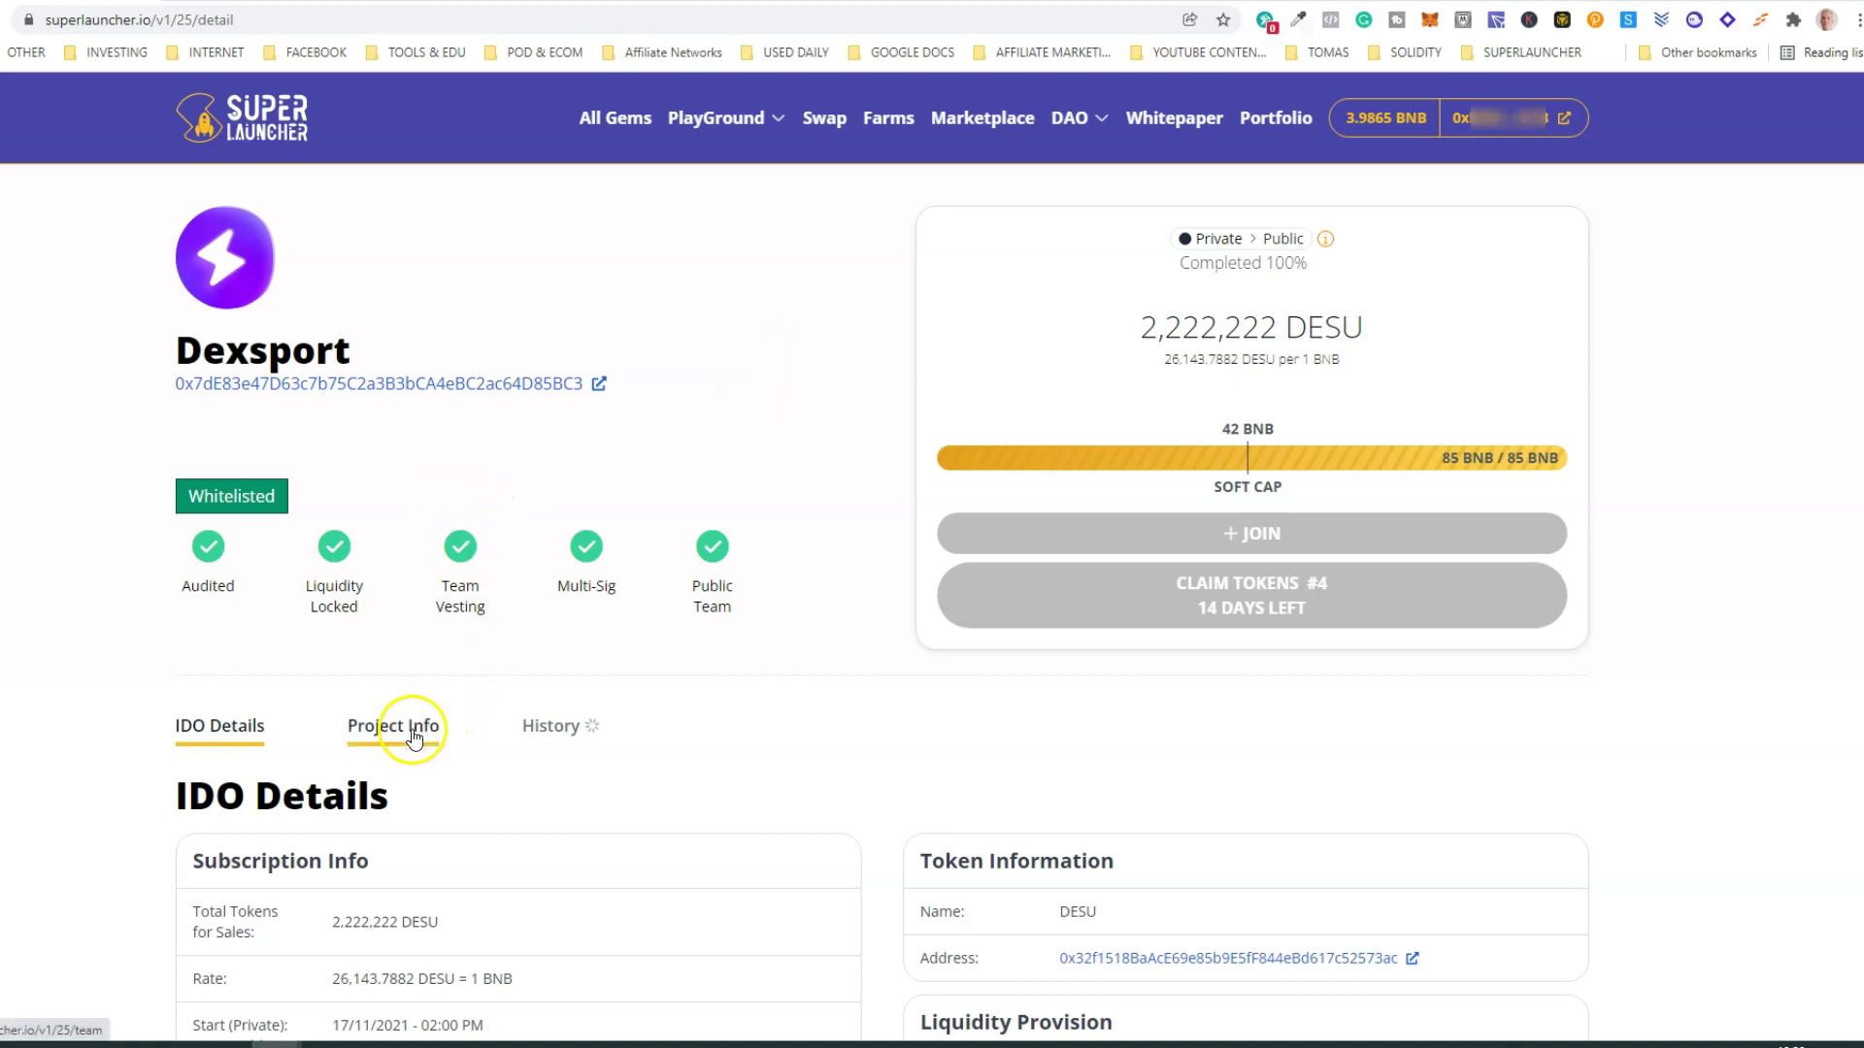
left_click(378, 735)
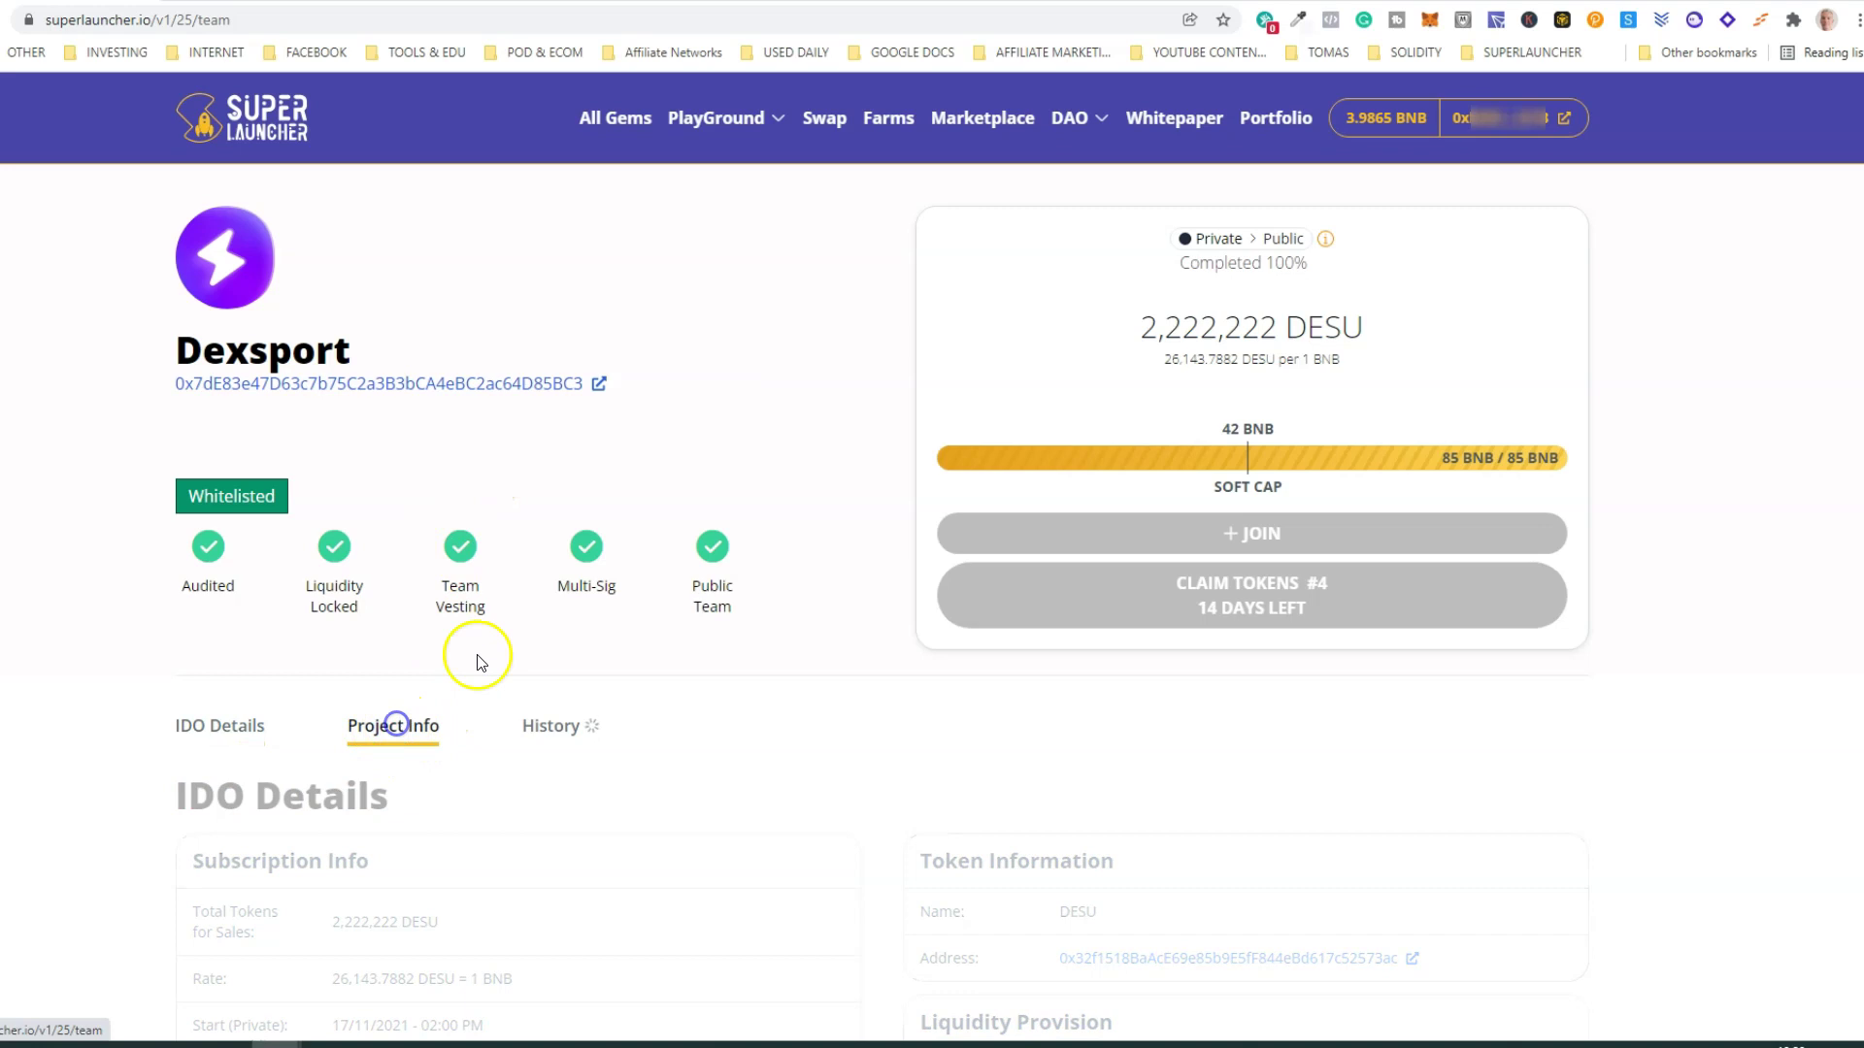
scroll(552, 594, "down", 4)
scroll(552, 594, "down", 3)
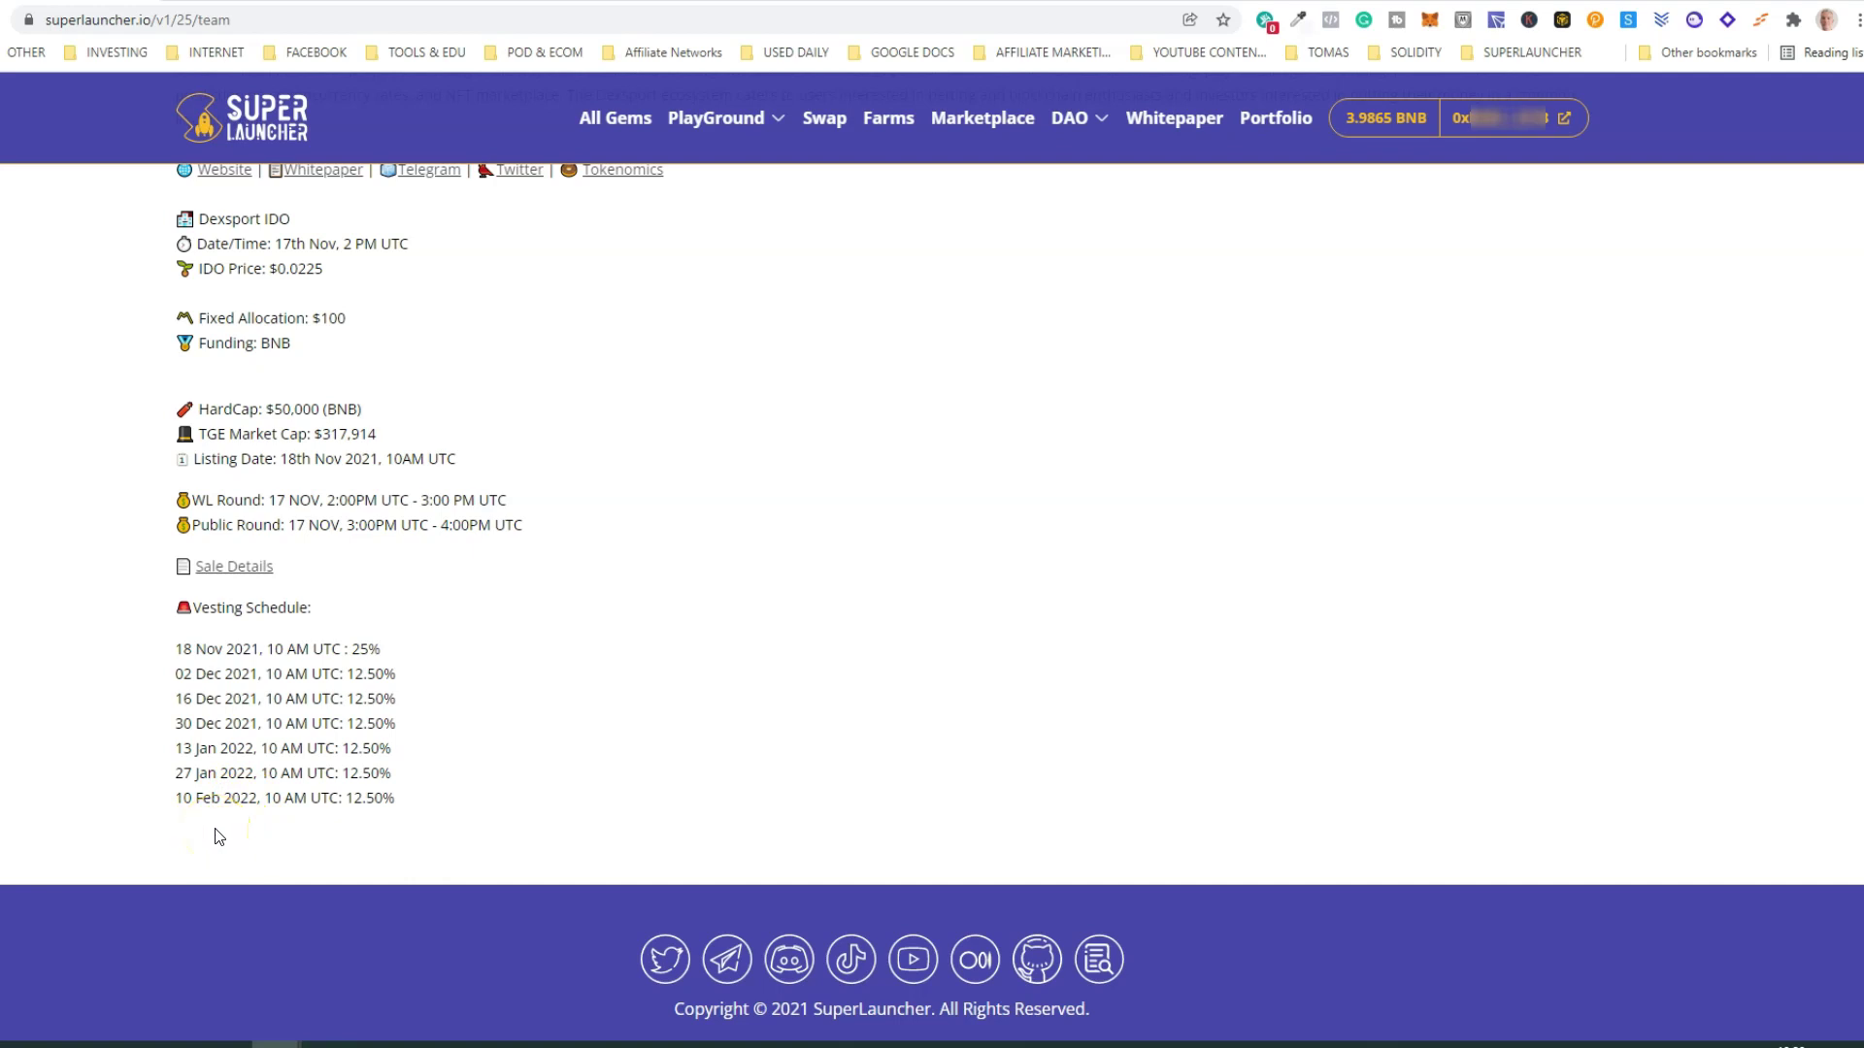
scroll(217, 817, "up", 1)
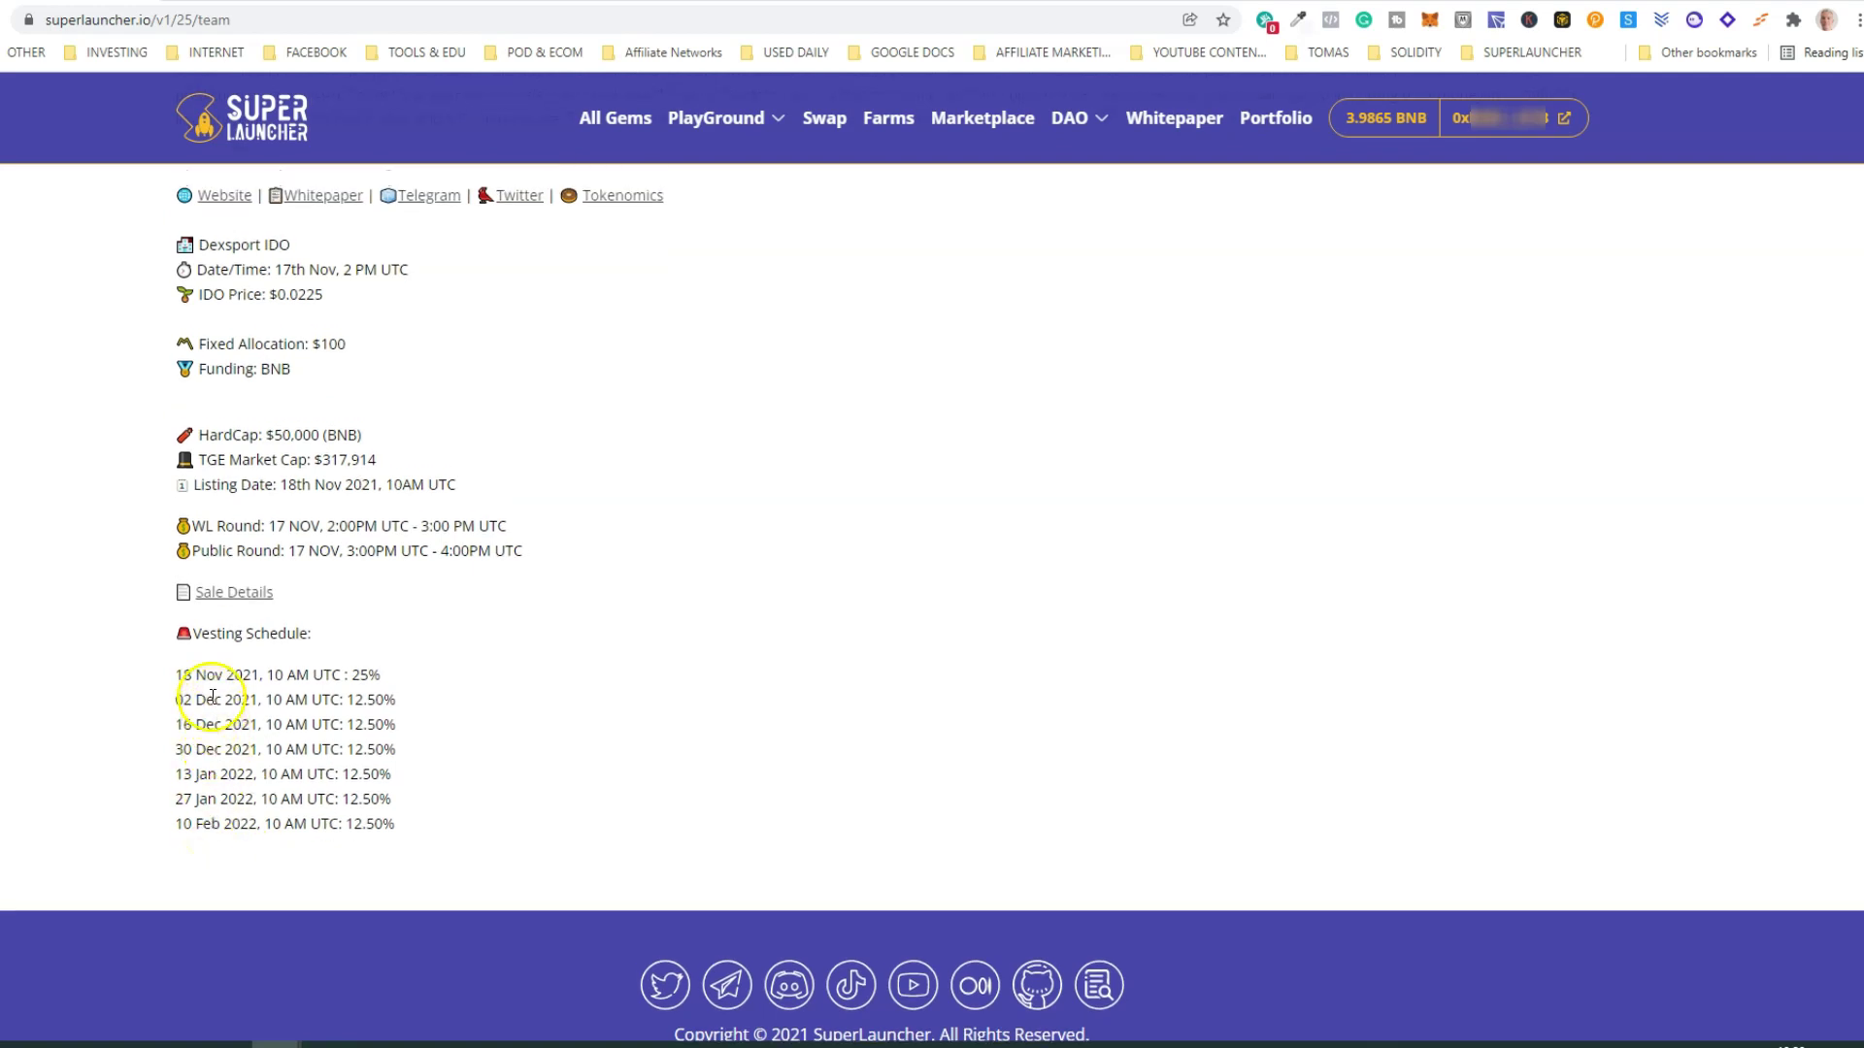
scroll(233, 699, "up", 8)
left_click(1187, 367)
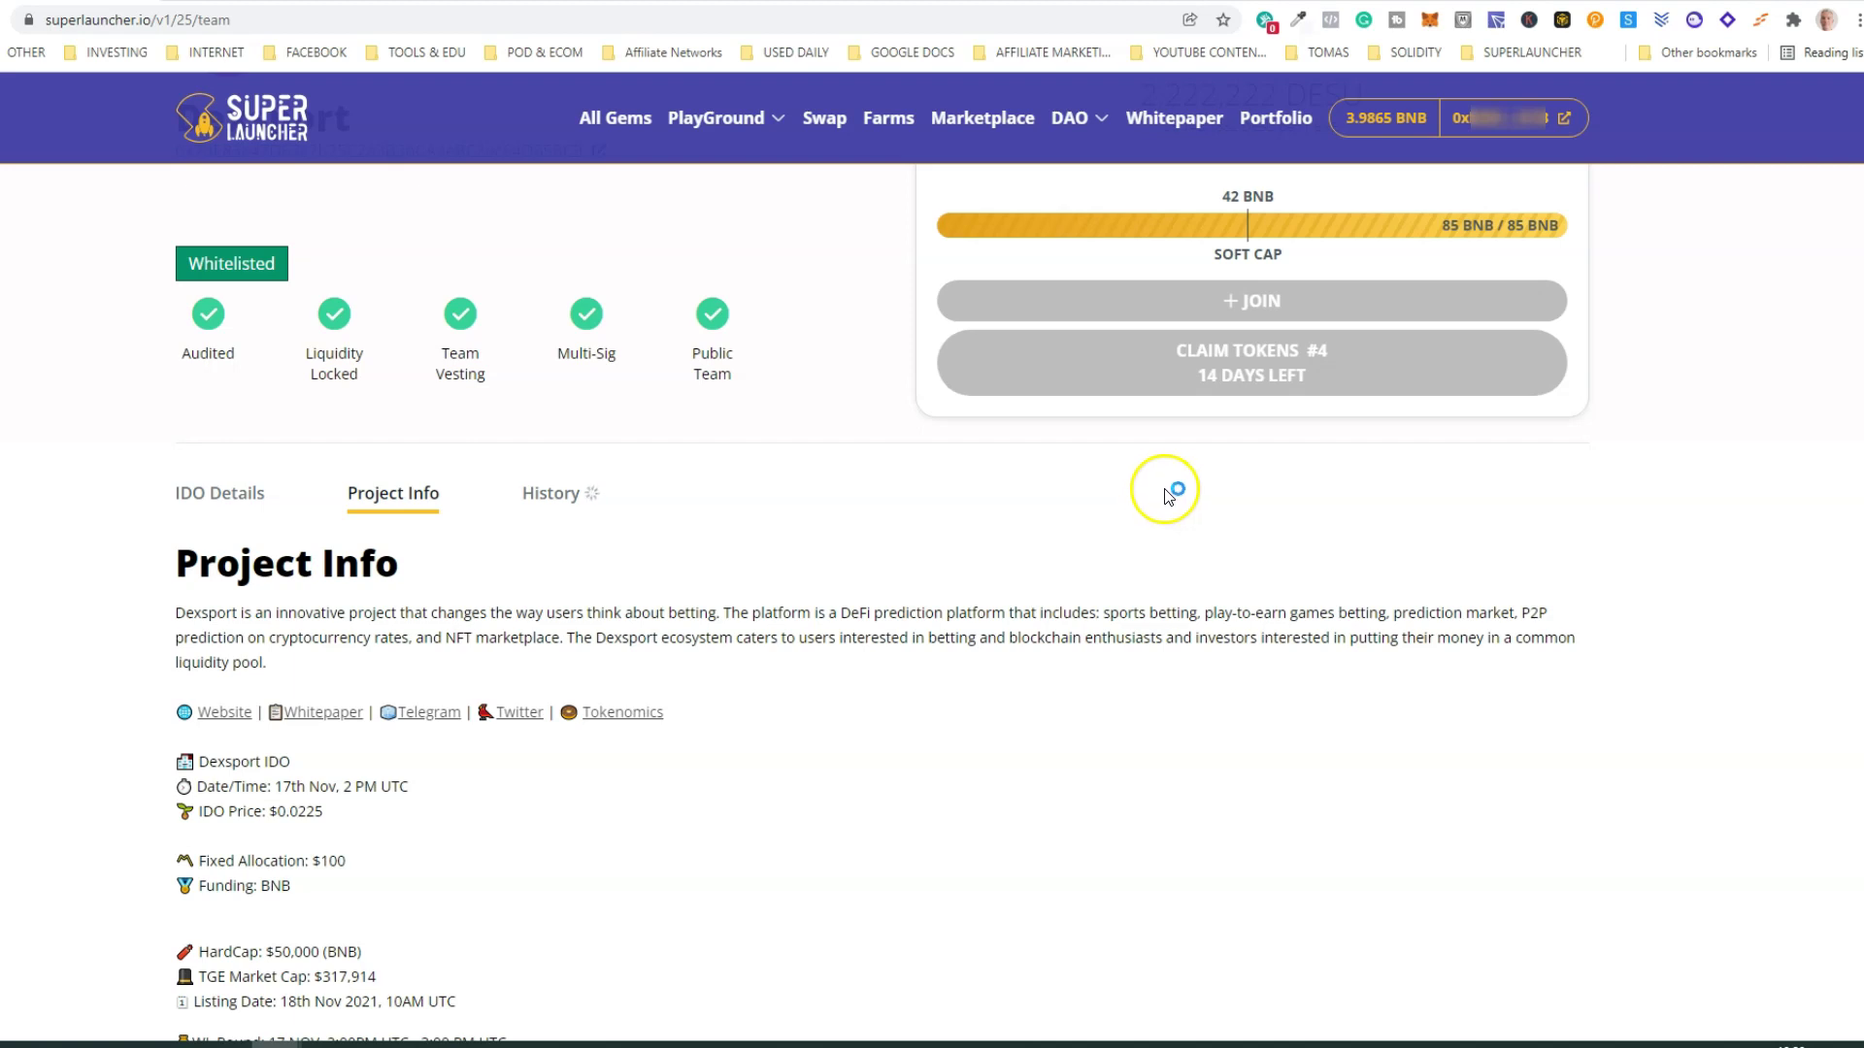
scroll(1006, 576, "down", 4)
scroll(481, 597, "down", 4)
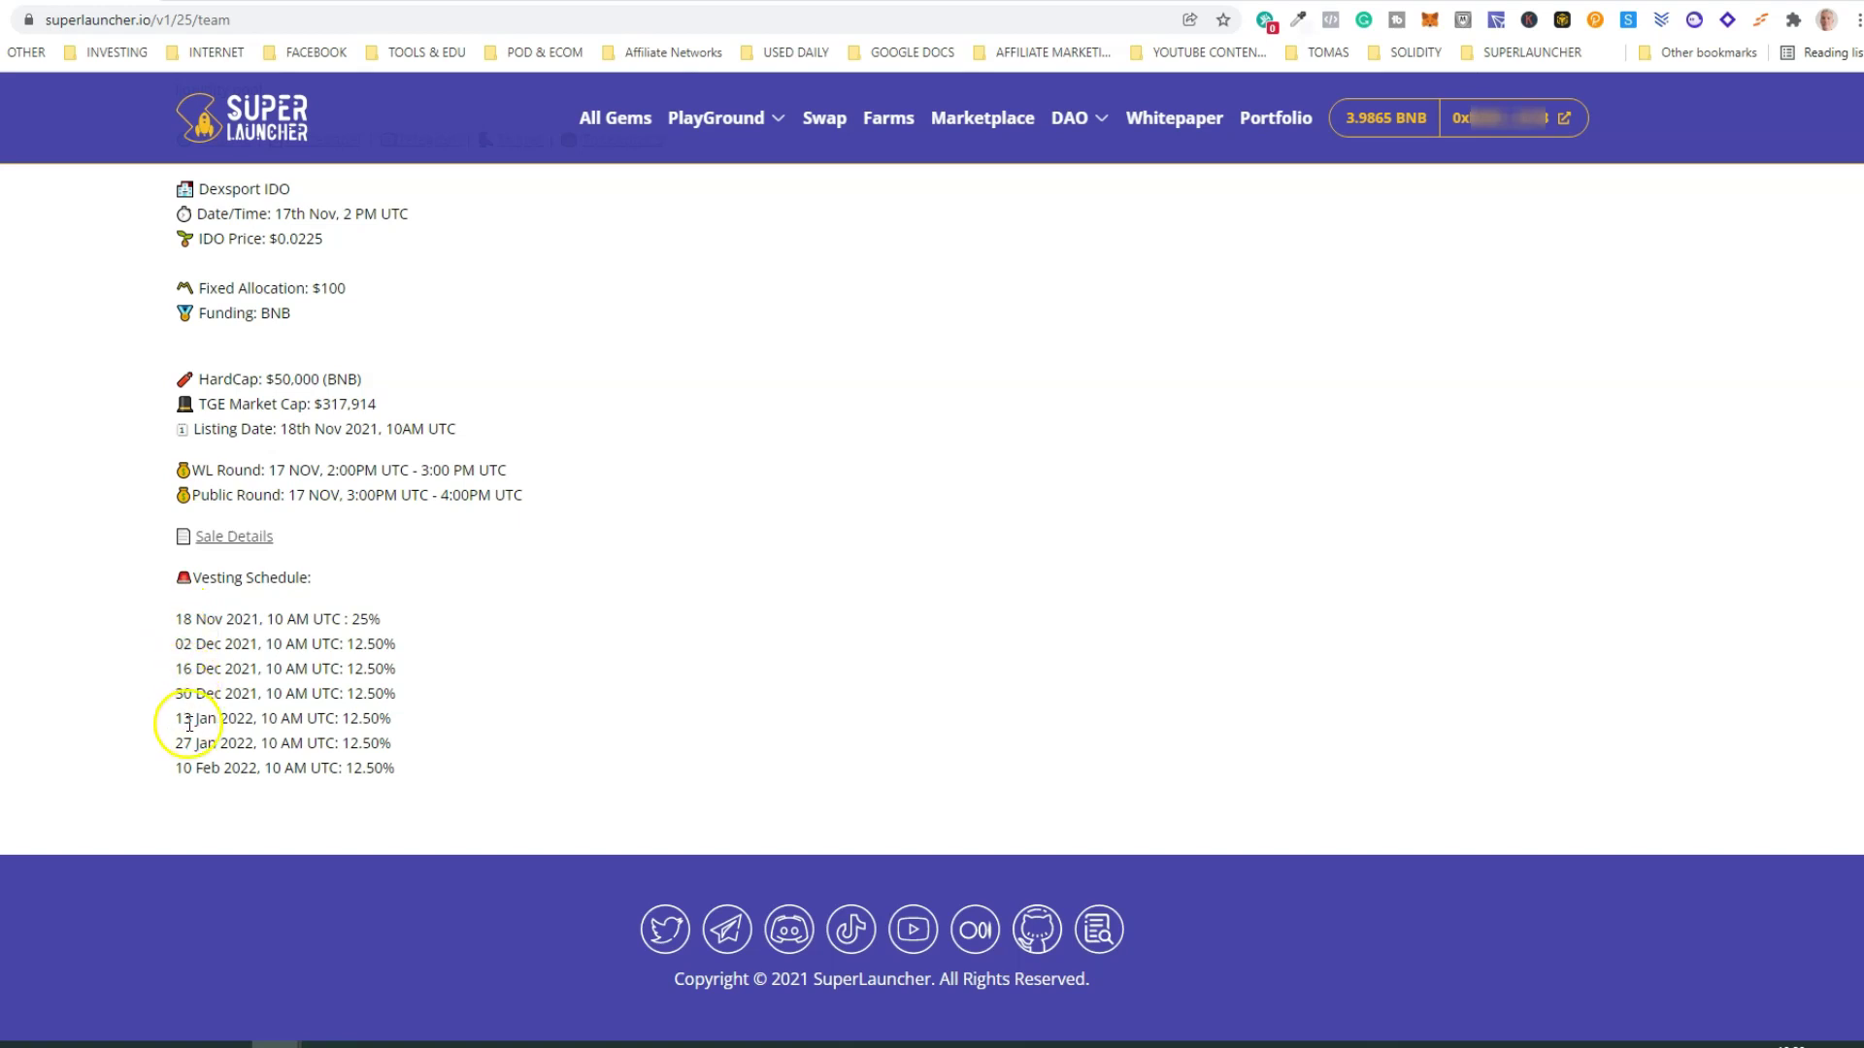
scroll(968, 670, "up", 4)
scroll(1239, 626, "up", 4)
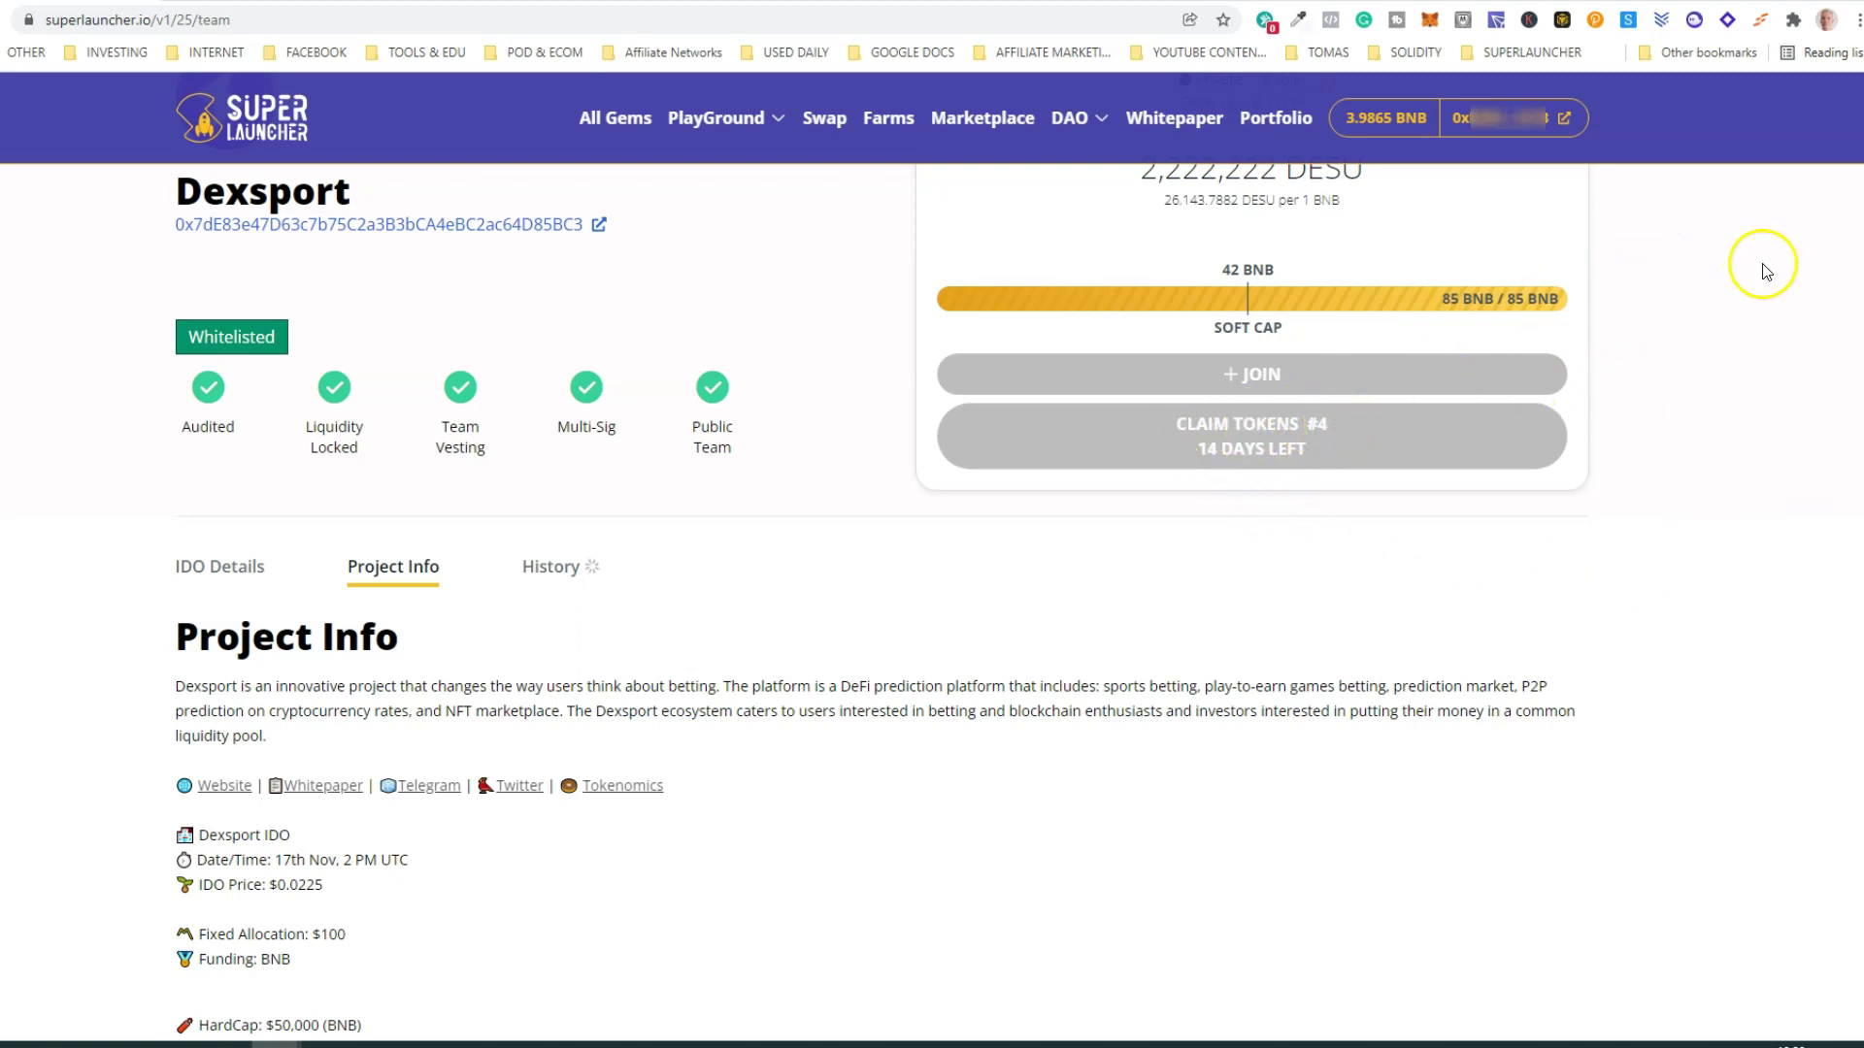
scroll(1300, 447, "down", 4)
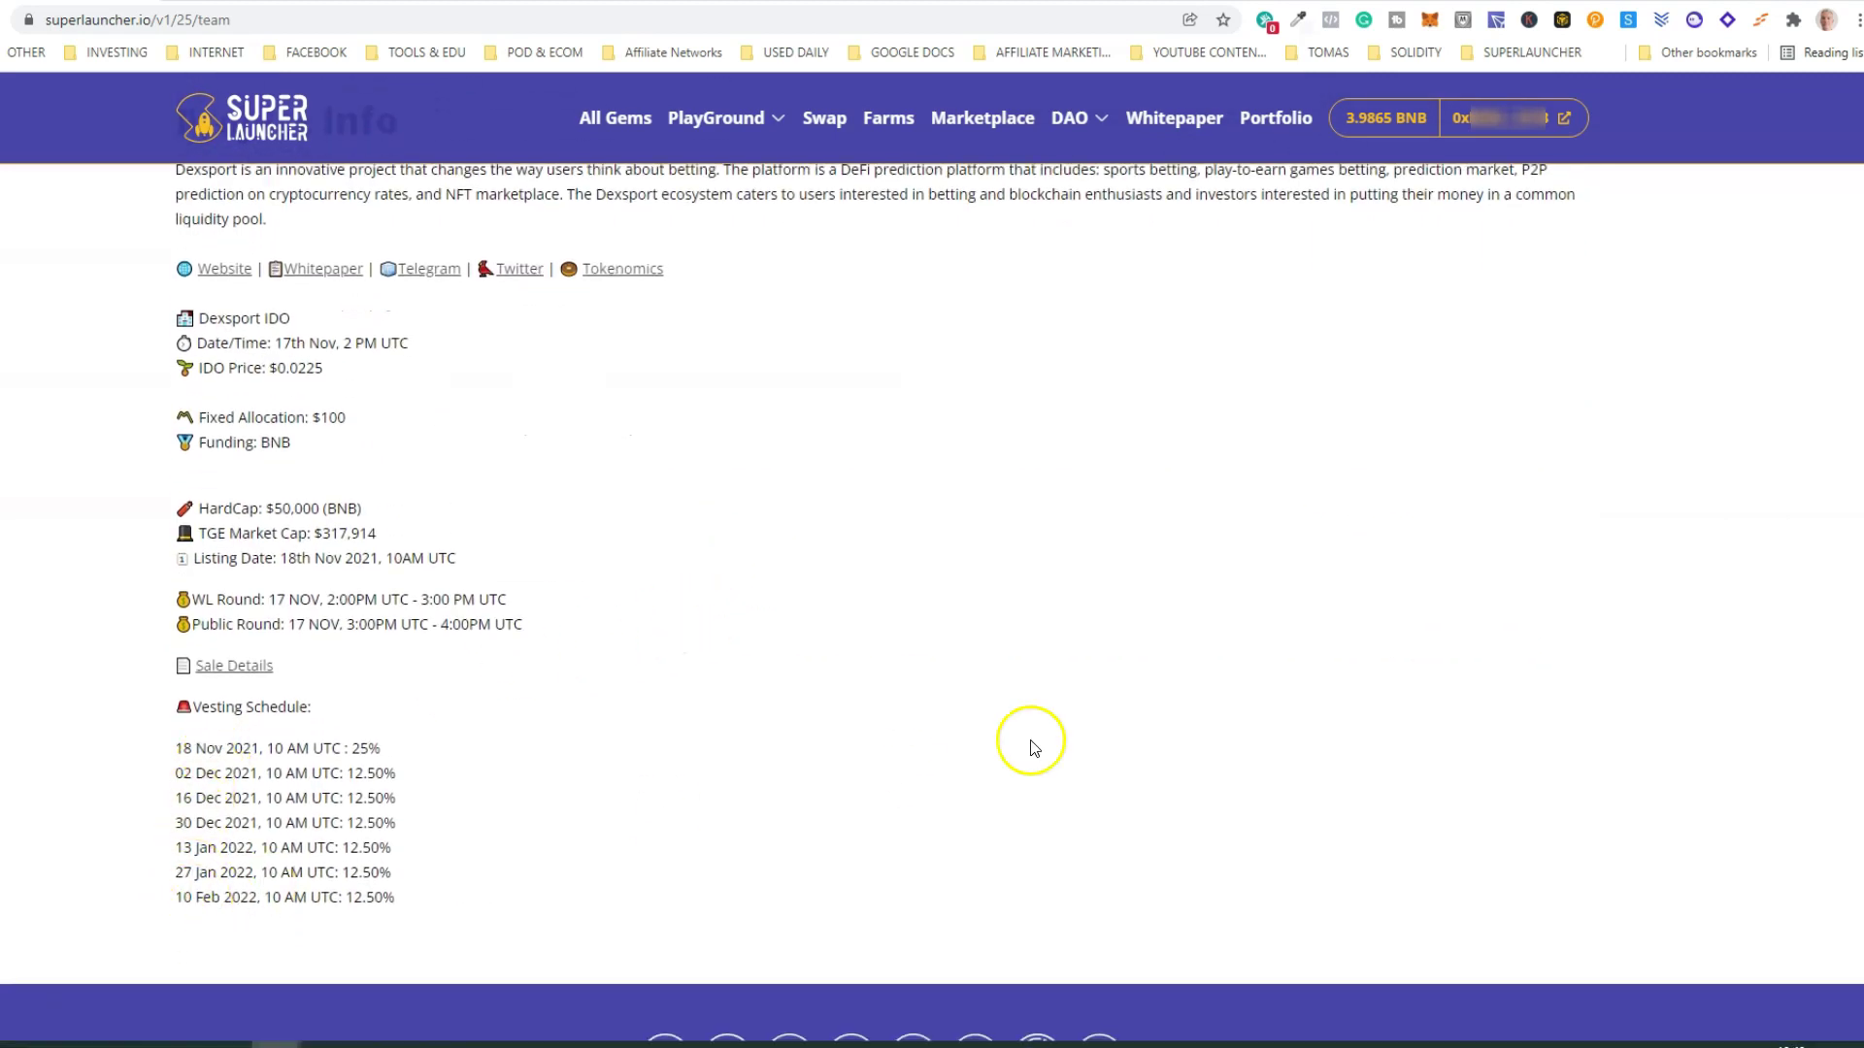
scroll(1033, 742, "up", 5)
scroll(1378, 447, "down", 6)
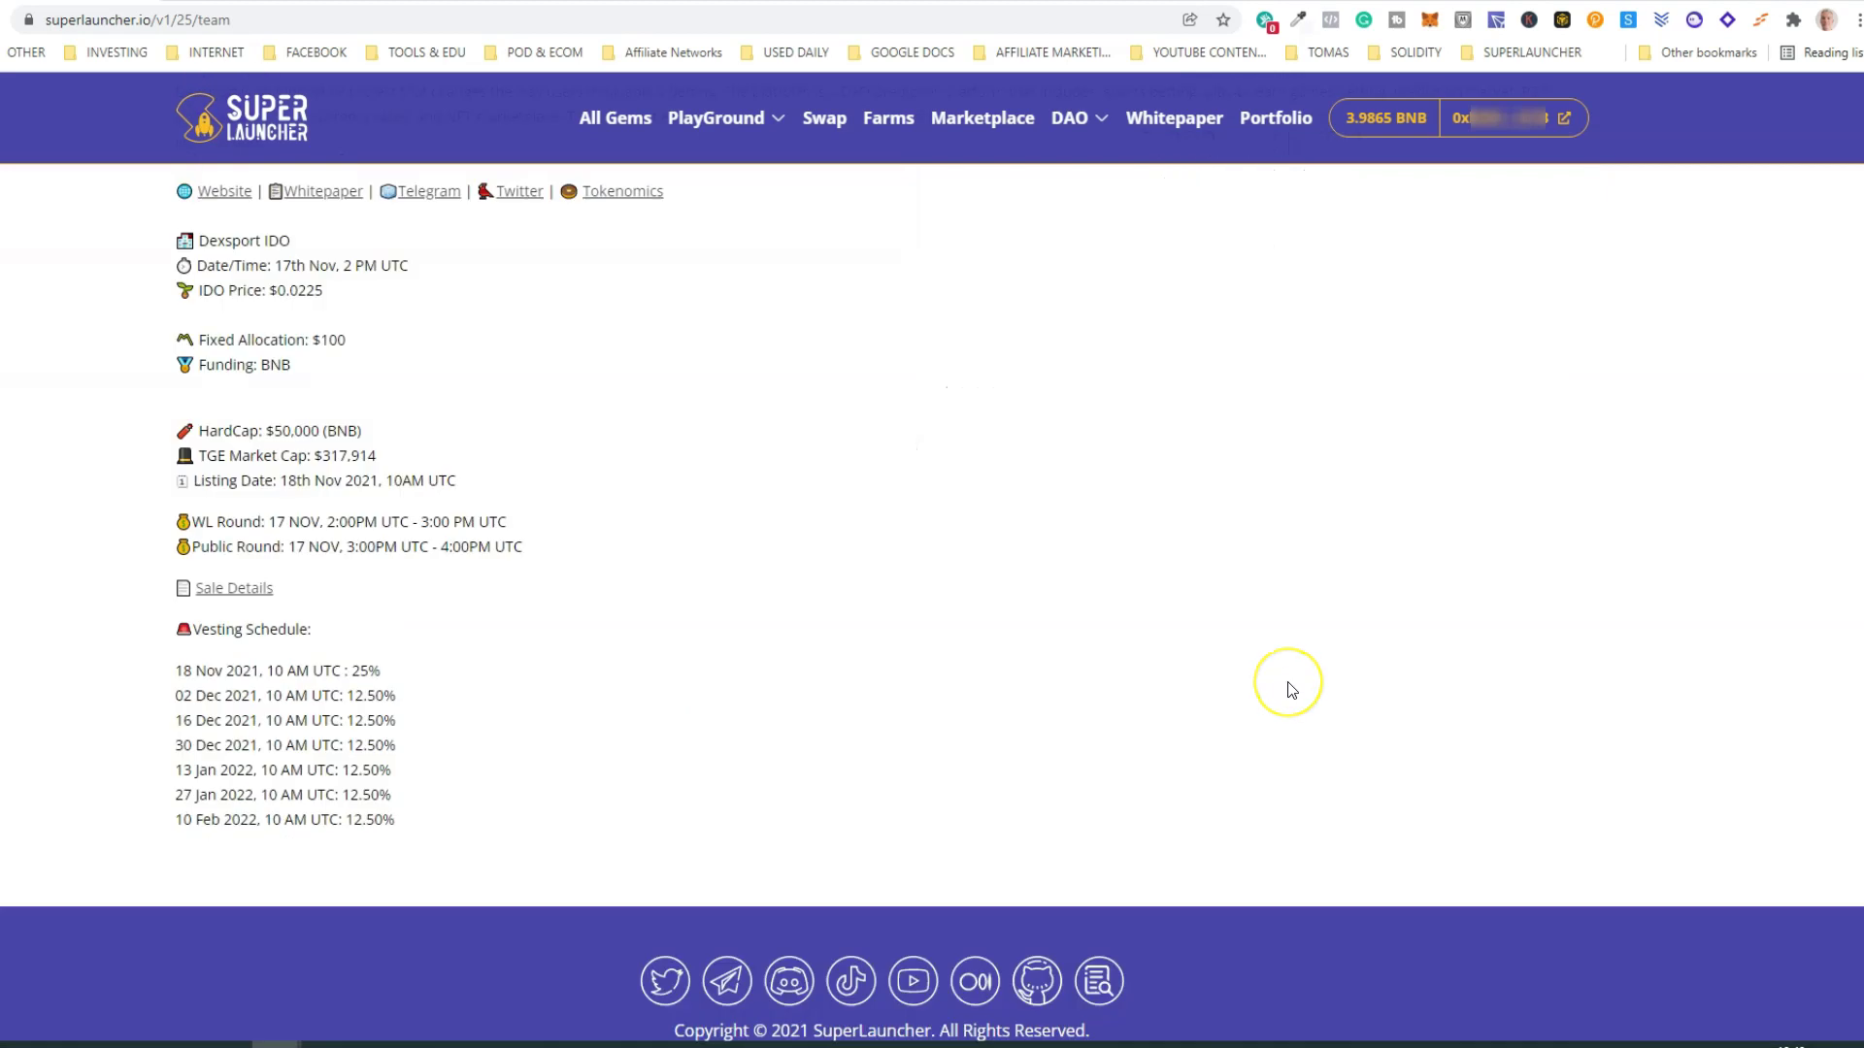